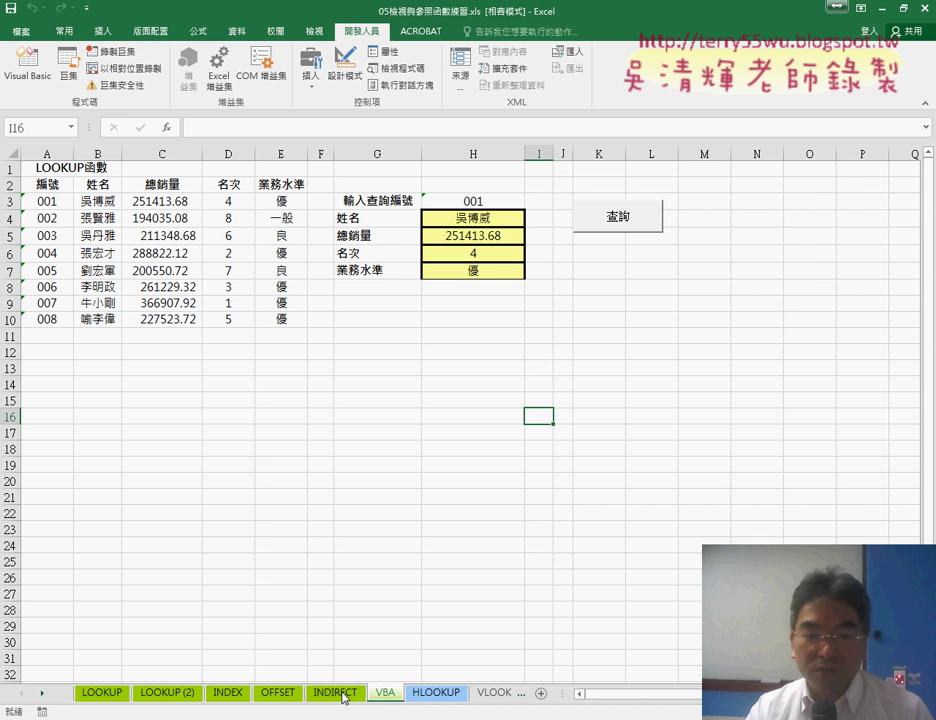
- Copy the eight data rows A3:E10 and paste them into A11:E18
left_click_drag(10, 336, 10, 352)
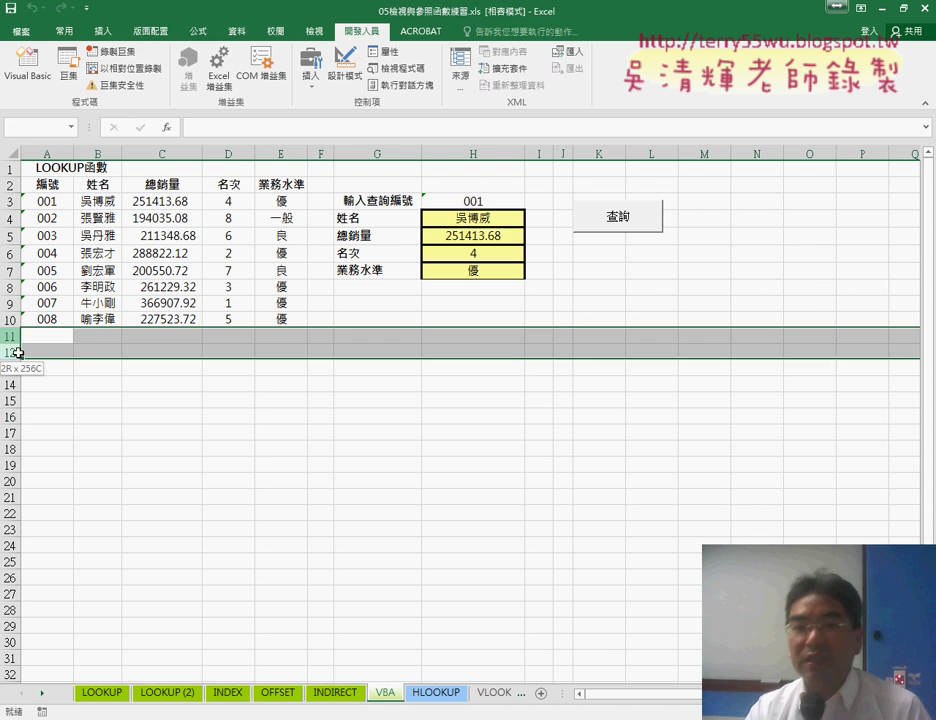
left_click(439, 465)
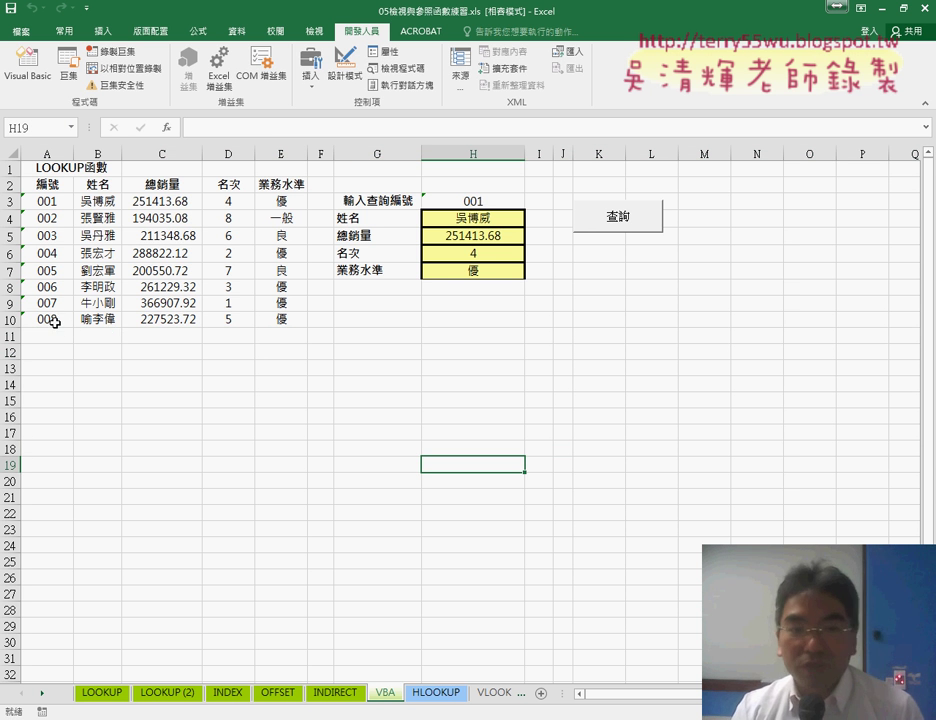
left_click_drag(48, 201, 279, 316)
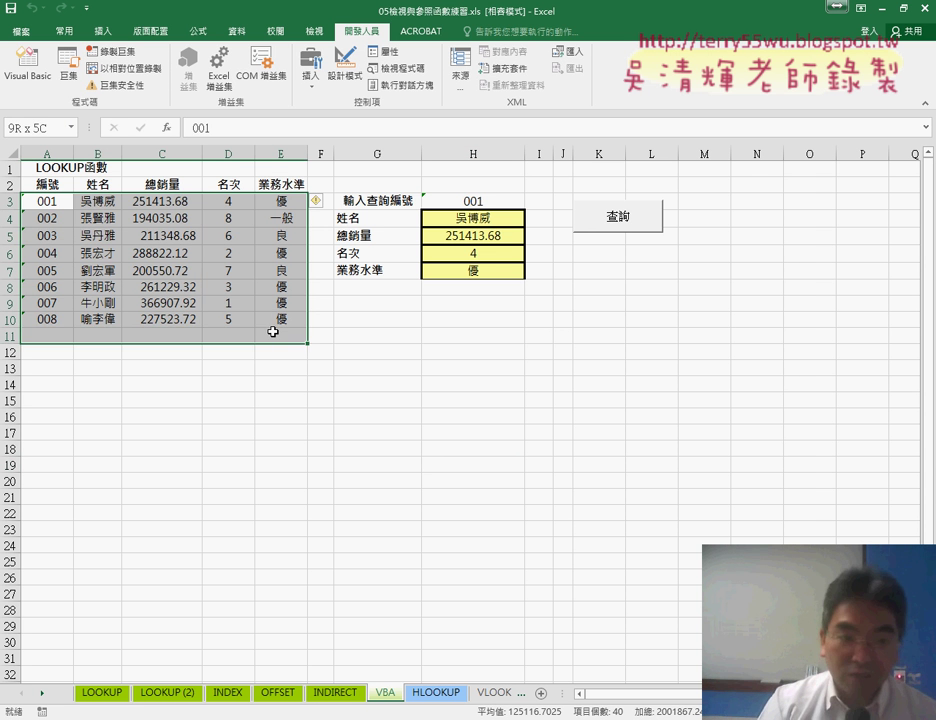
key("ctrl+c")
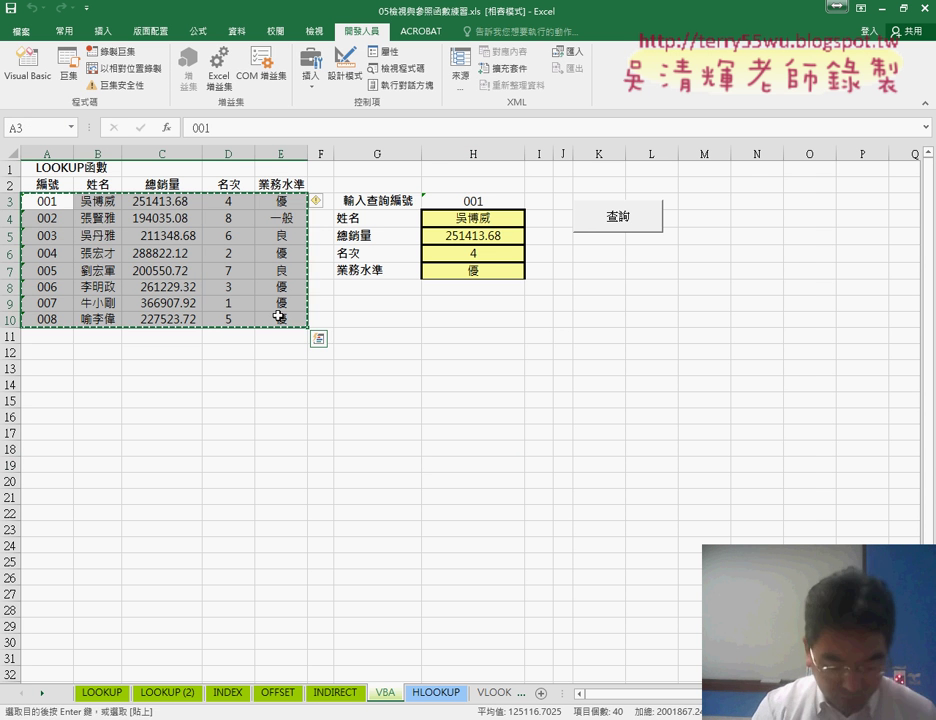
left_click(56, 339)
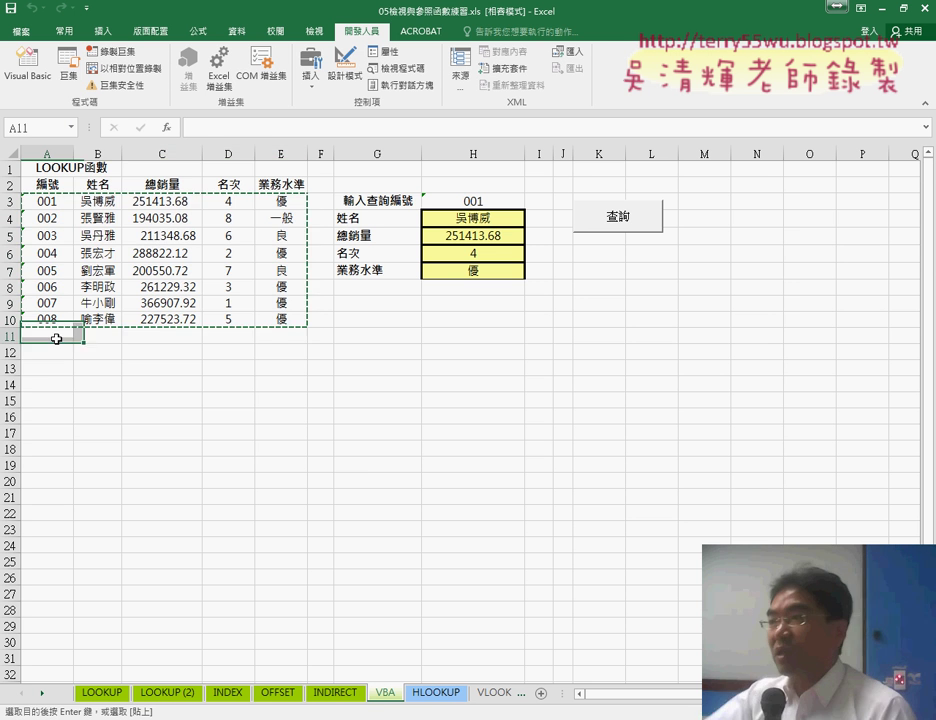
key("ctrl+v")
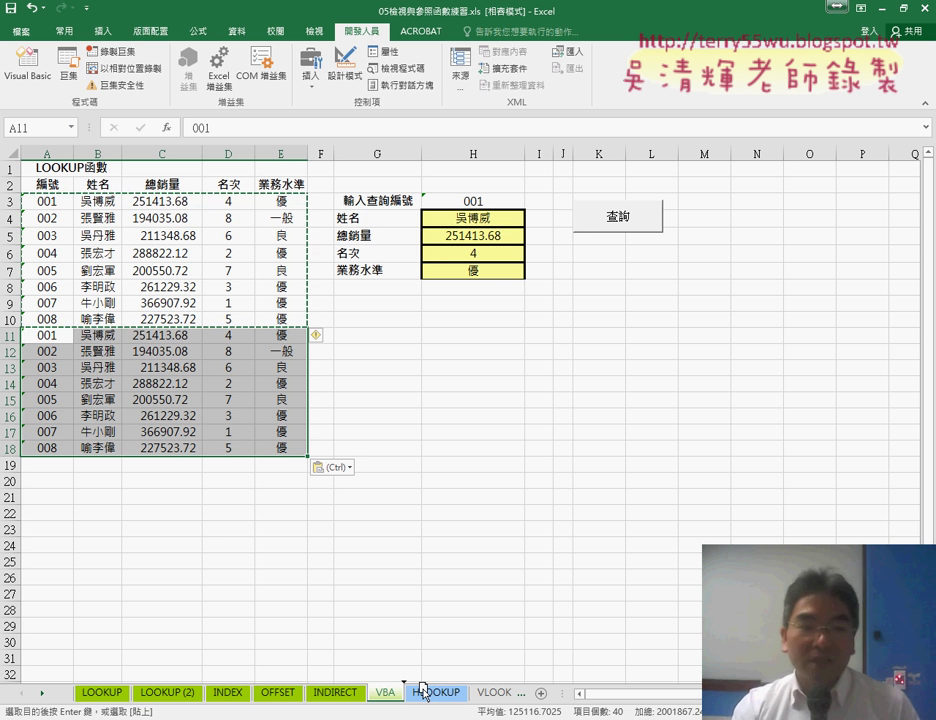
left_click_drag(422, 690, 424, 690)
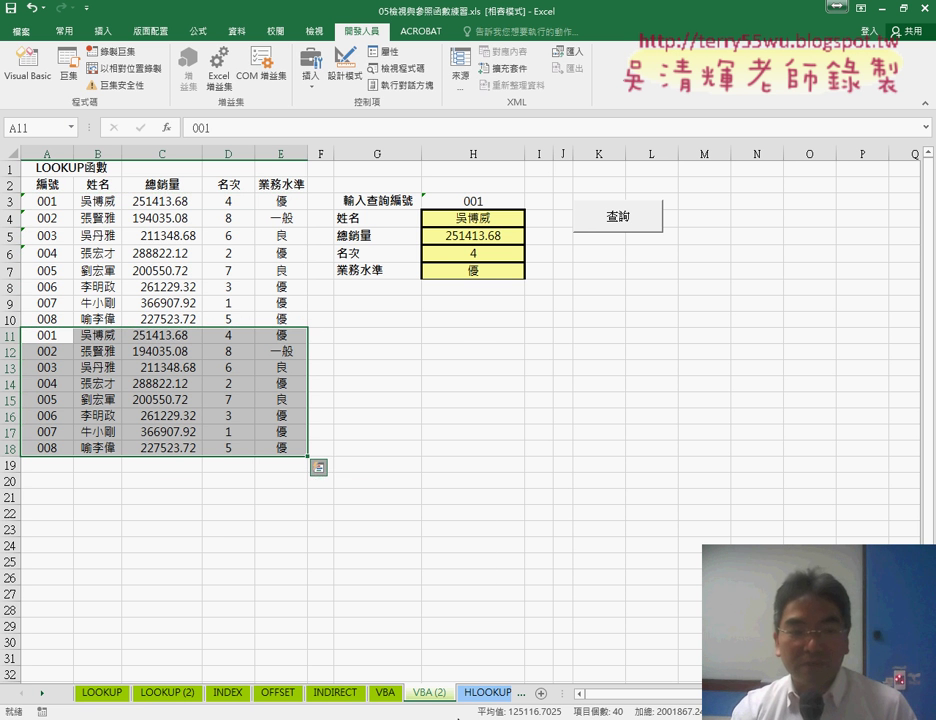
left_click(568, 608)
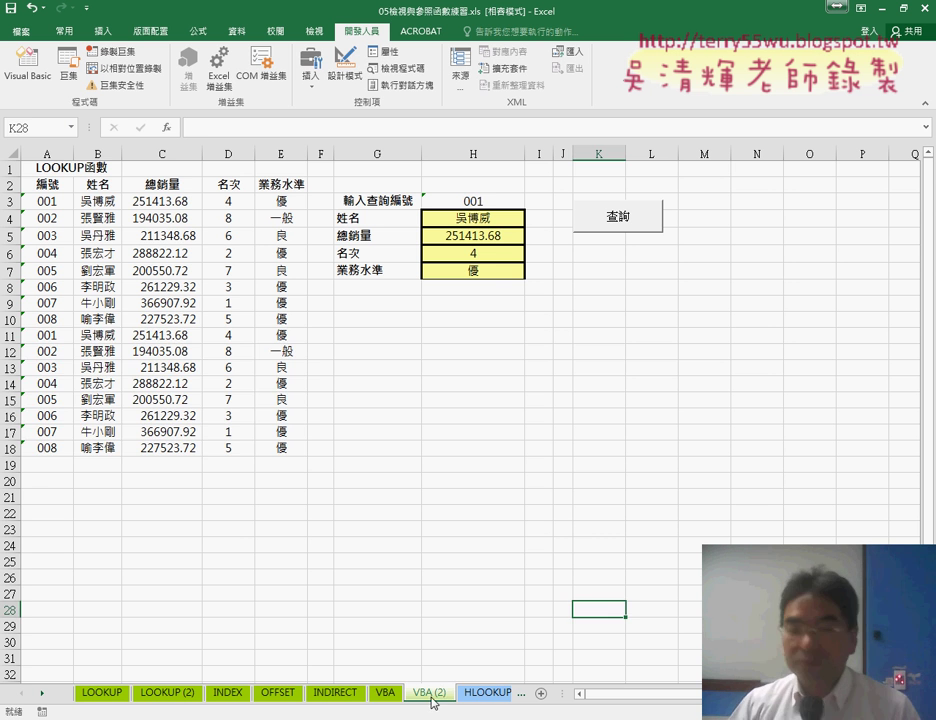
left_click(386, 692)
left_click(421, 694)
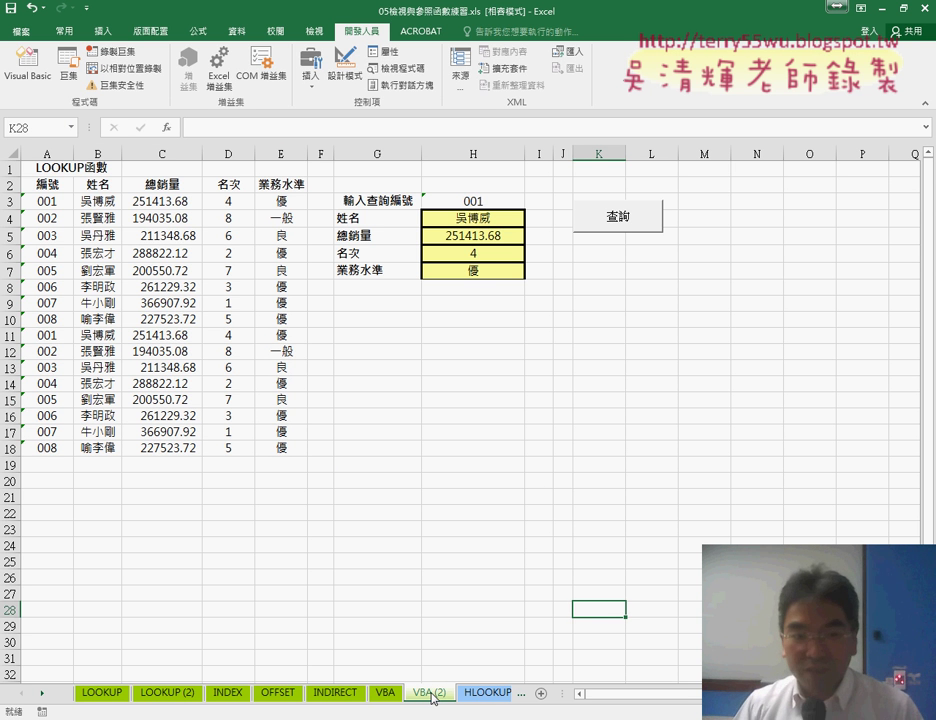
left_click(205, 564)
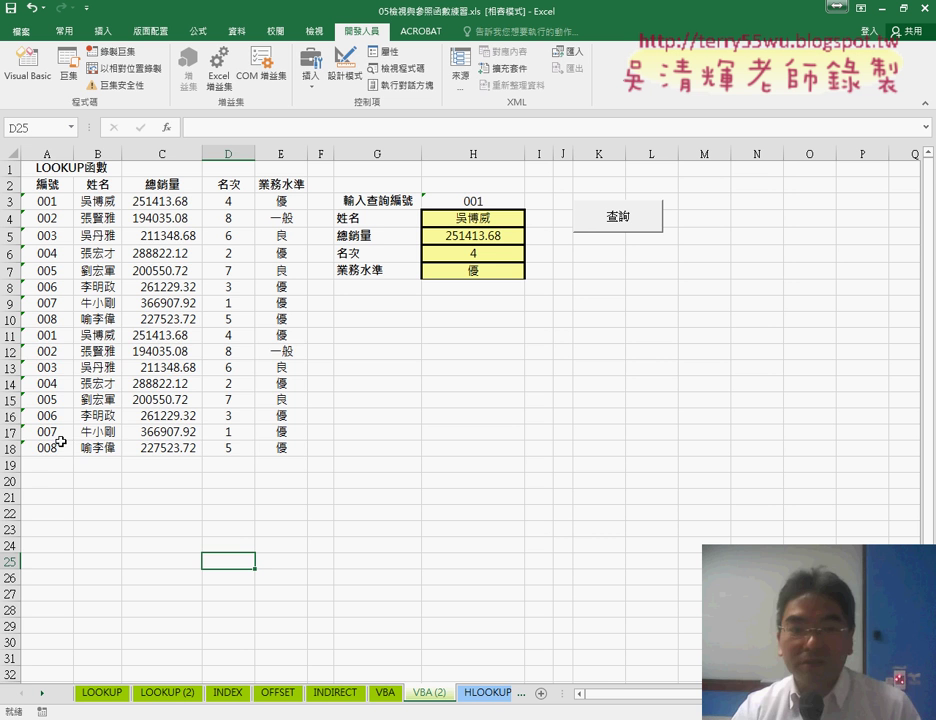
- On the VBA sheet, clear A18 and B17 so the macro deletes rows 18 and 17
left_click(386, 692)
left_click(53, 449)
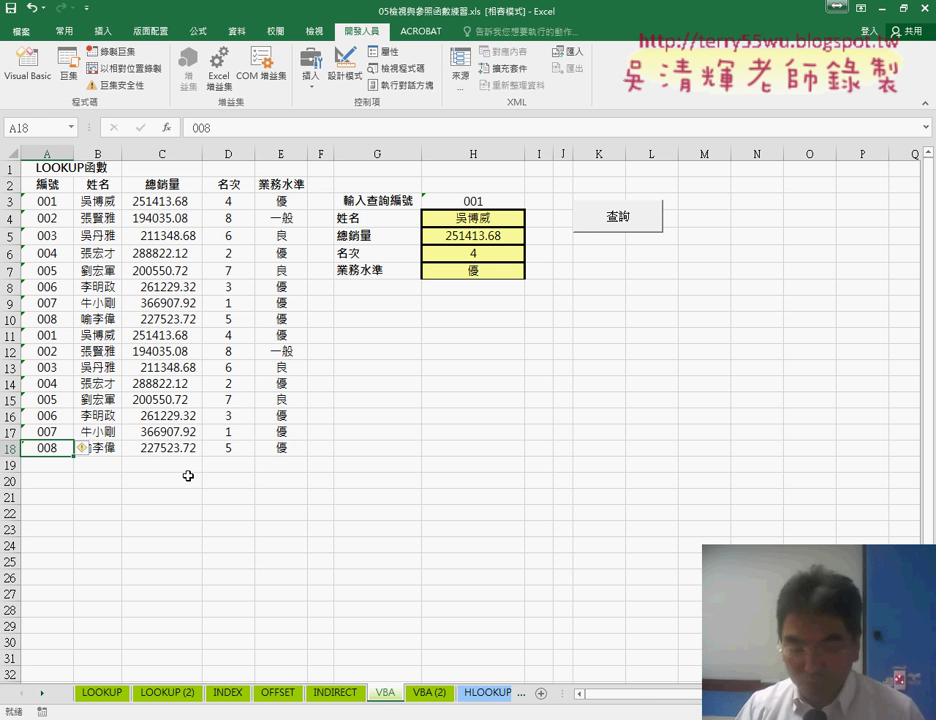
key("ctrl+z")
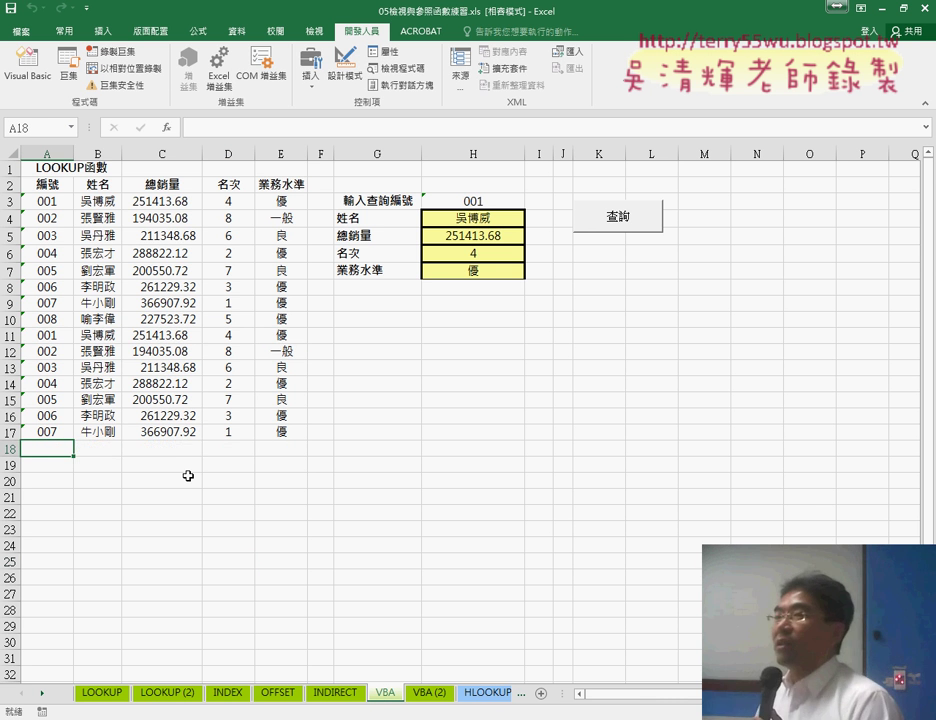
left_click(101, 432)
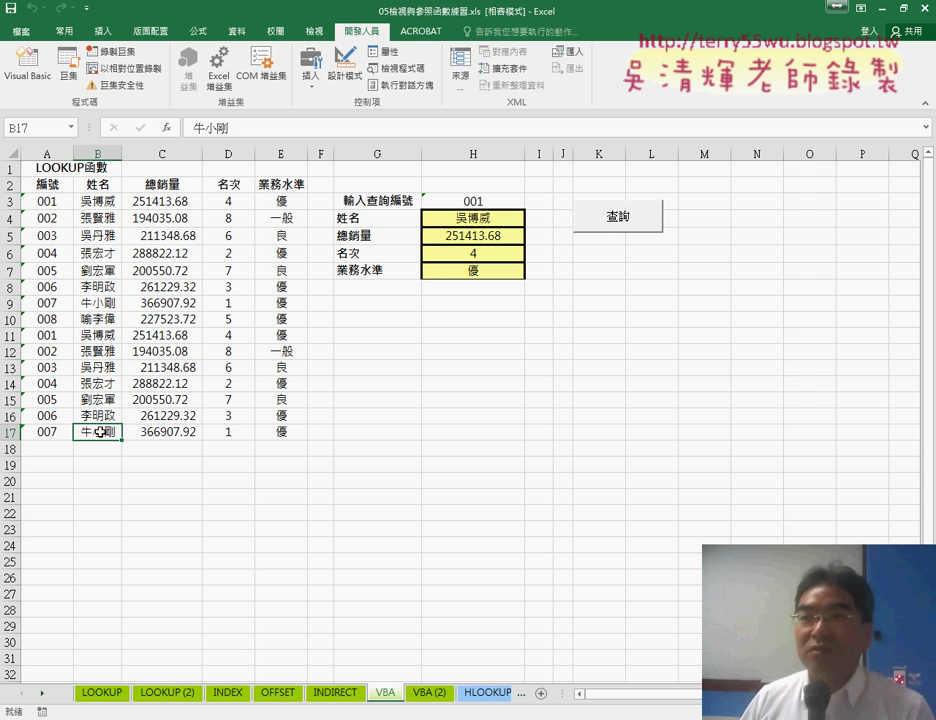
key("ctrl+z")
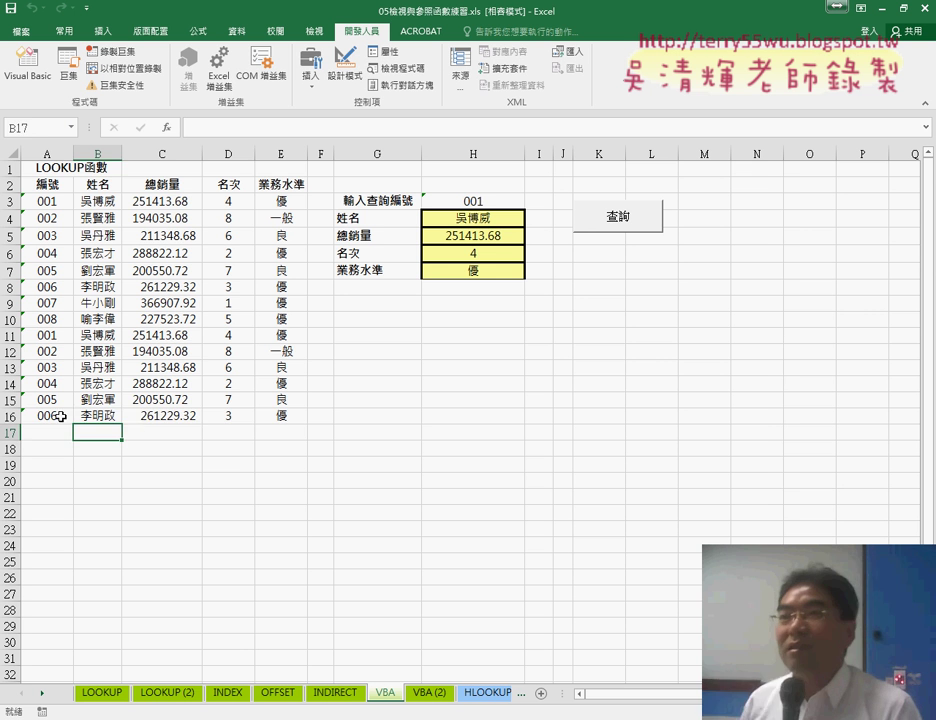
- Clear E16 and then D15 so rows 16 and 15 are deleted too
left_click_drag(61, 416, 257, 420)
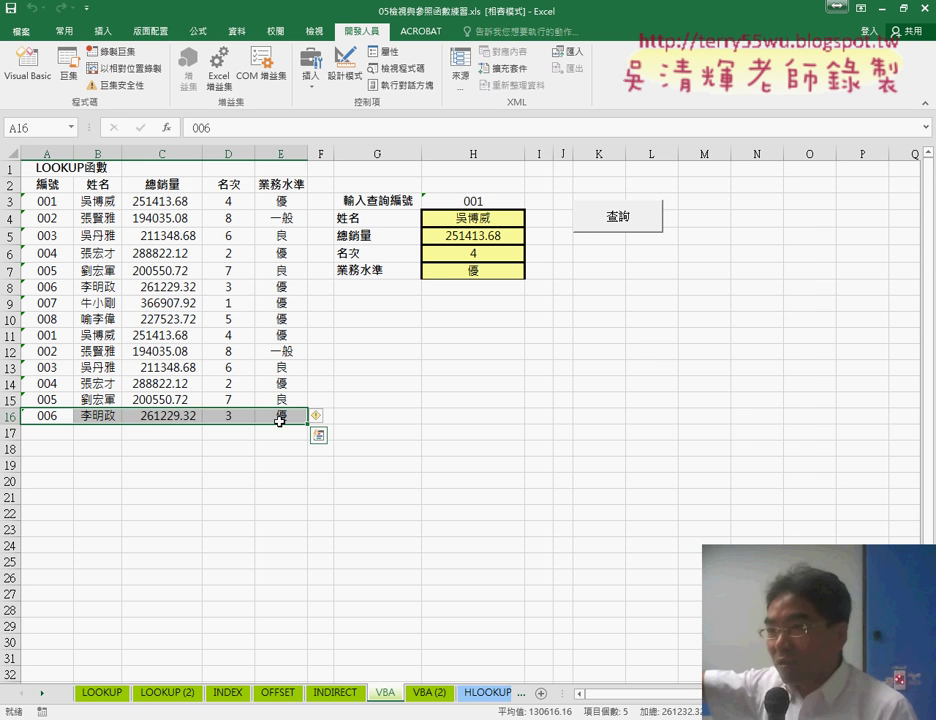
left_click(279, 421)
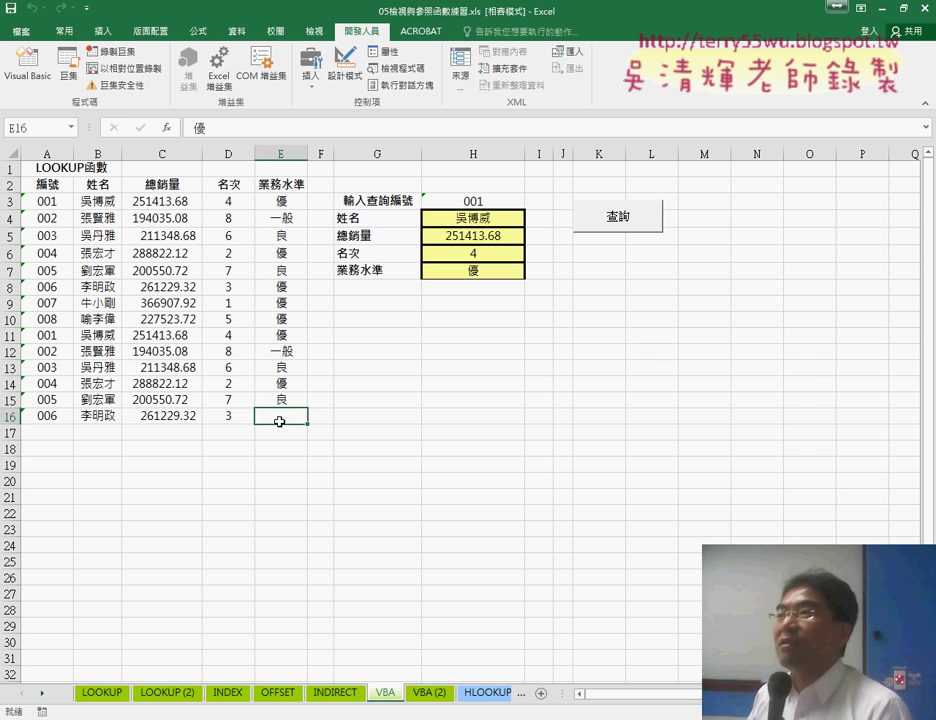
key("ctrl+z")
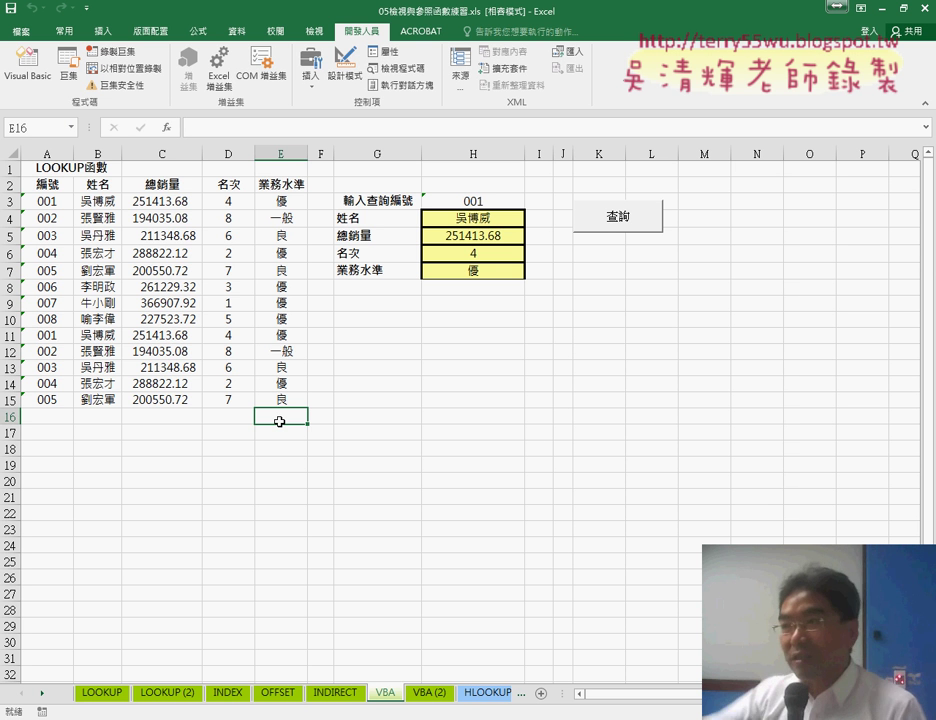
left_click(98, 400)
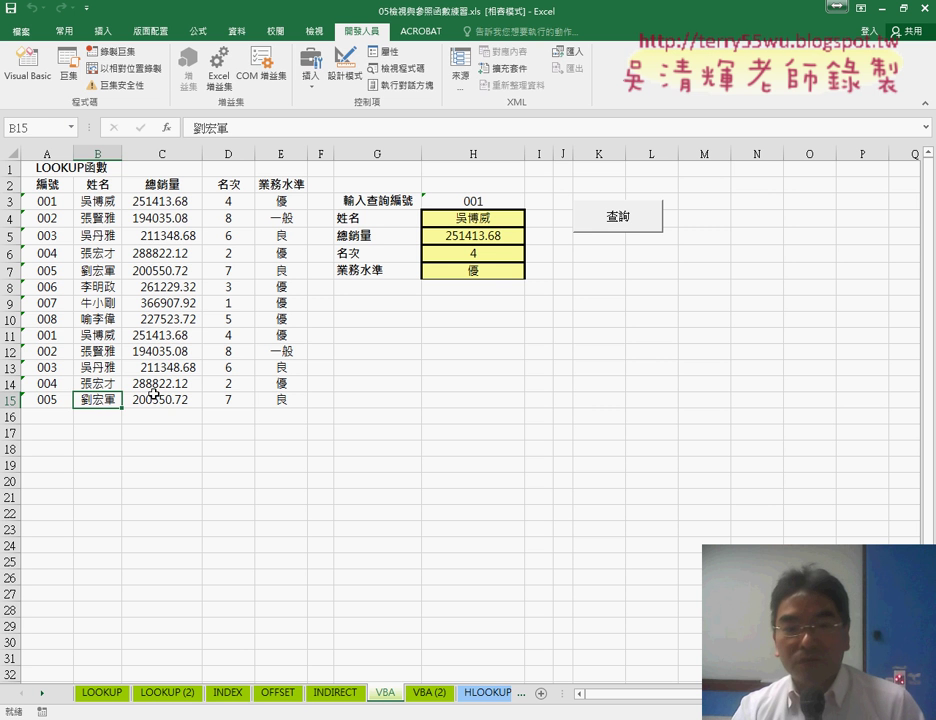
left_click_drag(38, 406, 290, 406)
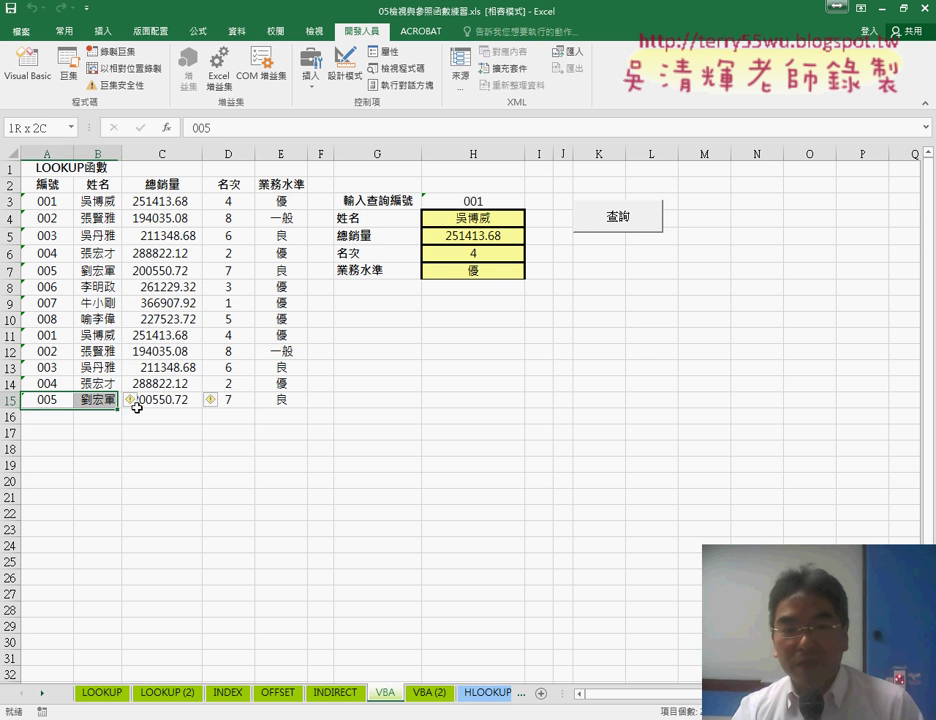
left_click(180, 400)
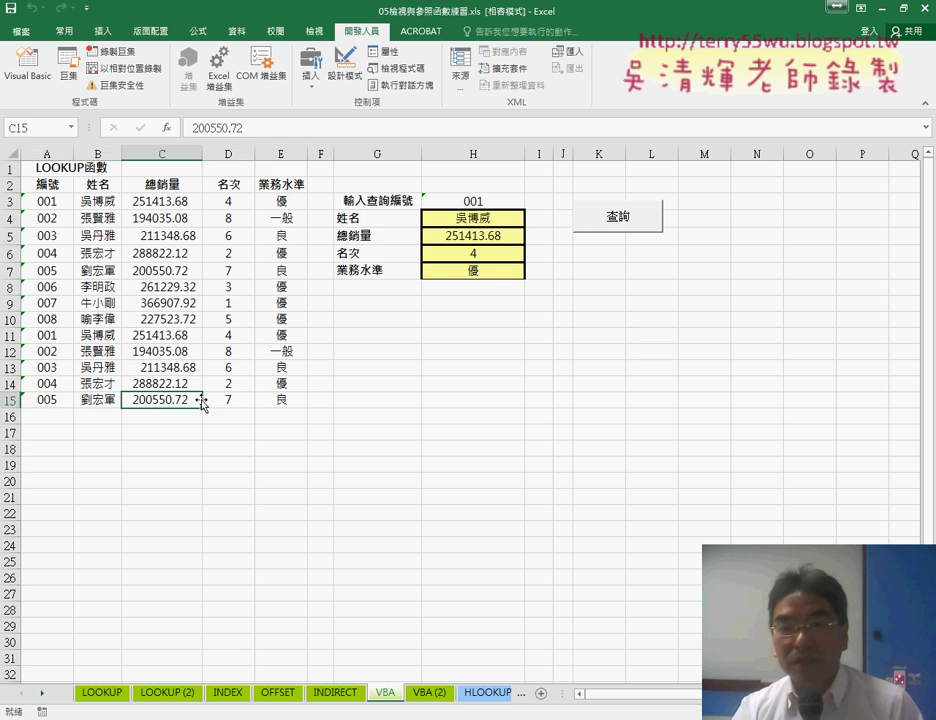
left_click(232, 400)
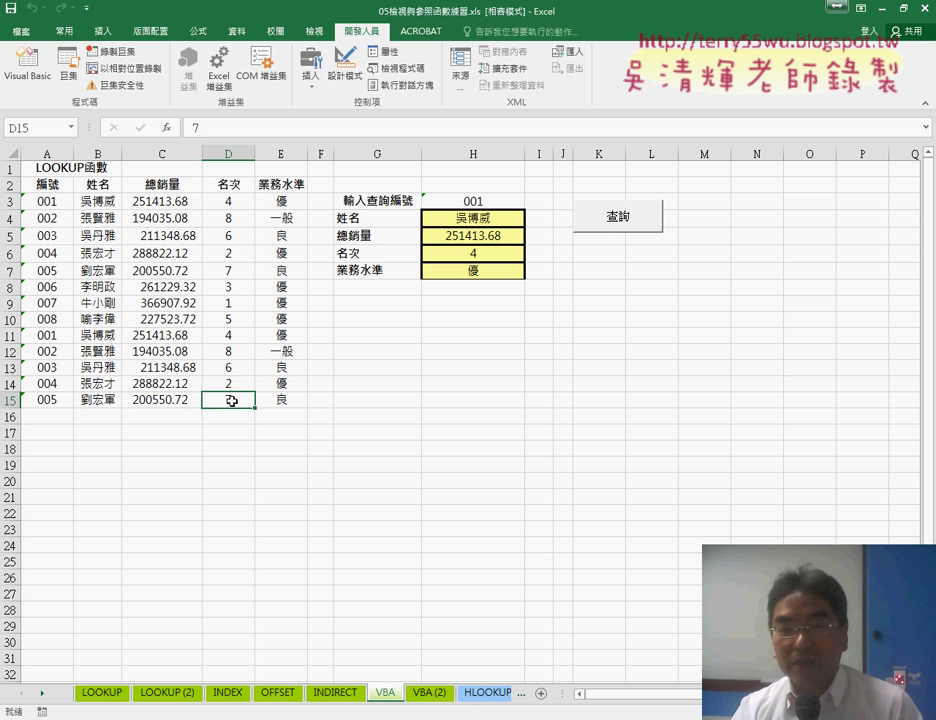
key("ctrl+z")
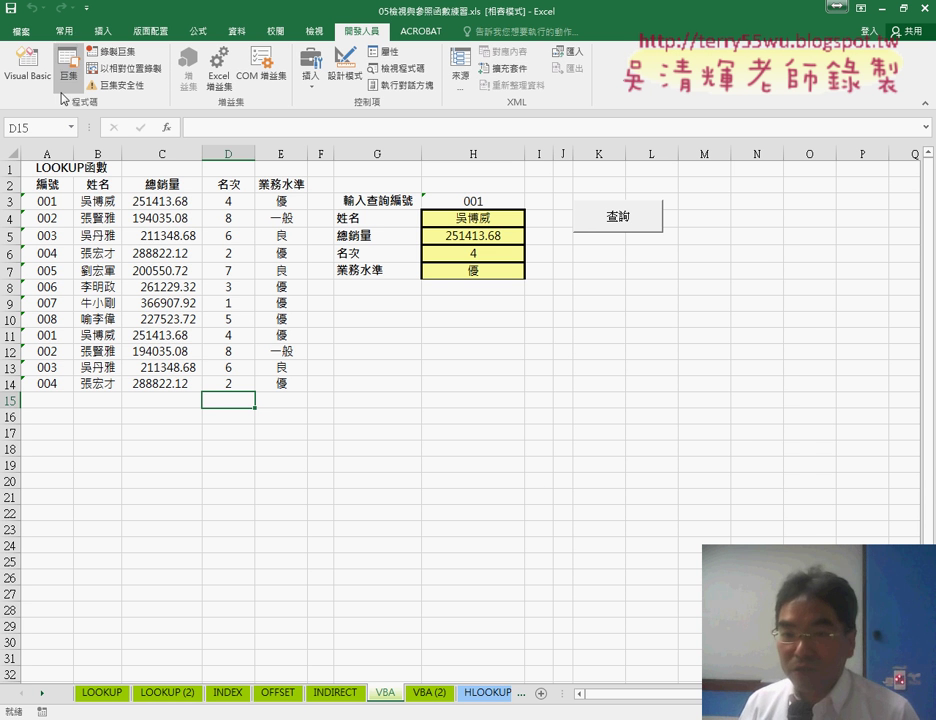
- Open the sheet's Worksheet_Change code and arrange the editor window and project tree
left_click(27, 62)
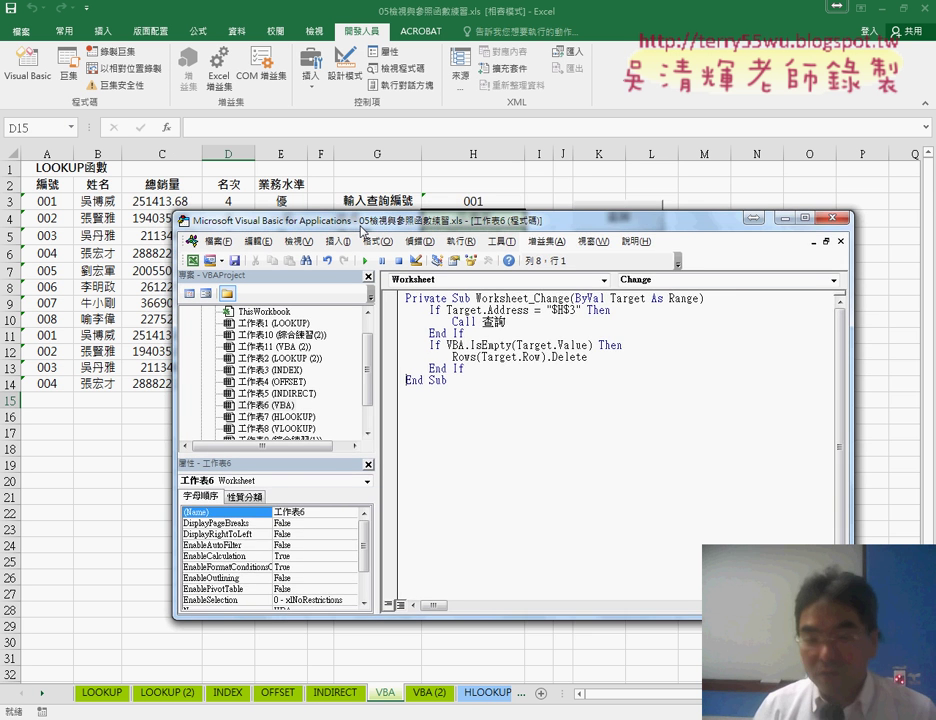
left_click_drag(342, 234, 425, 214)
left_click_drag(393, 438, 393, 500)
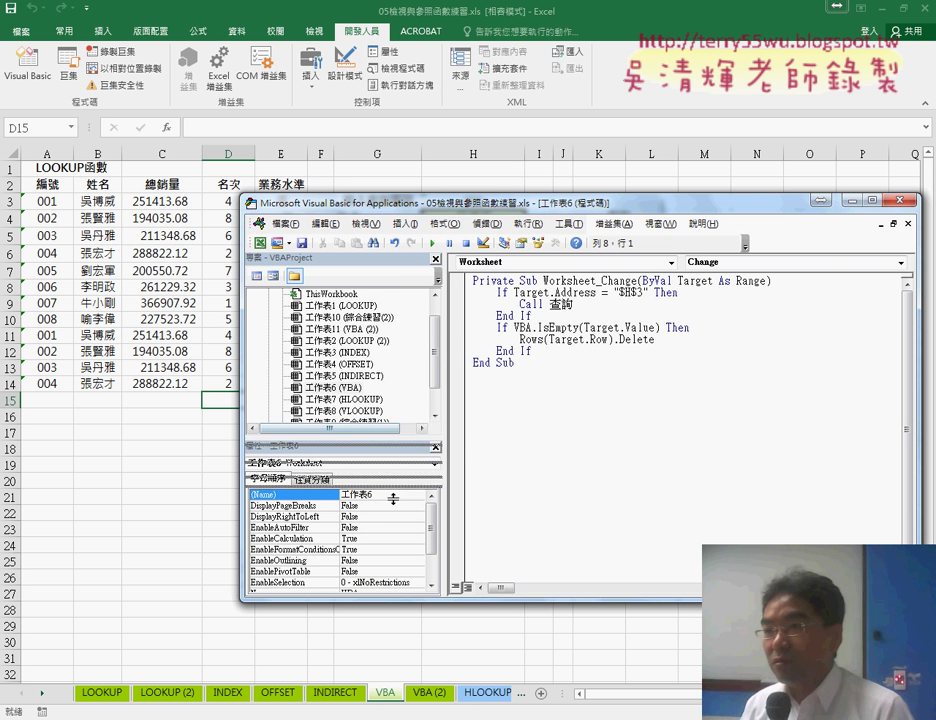
left_click(357, 418)
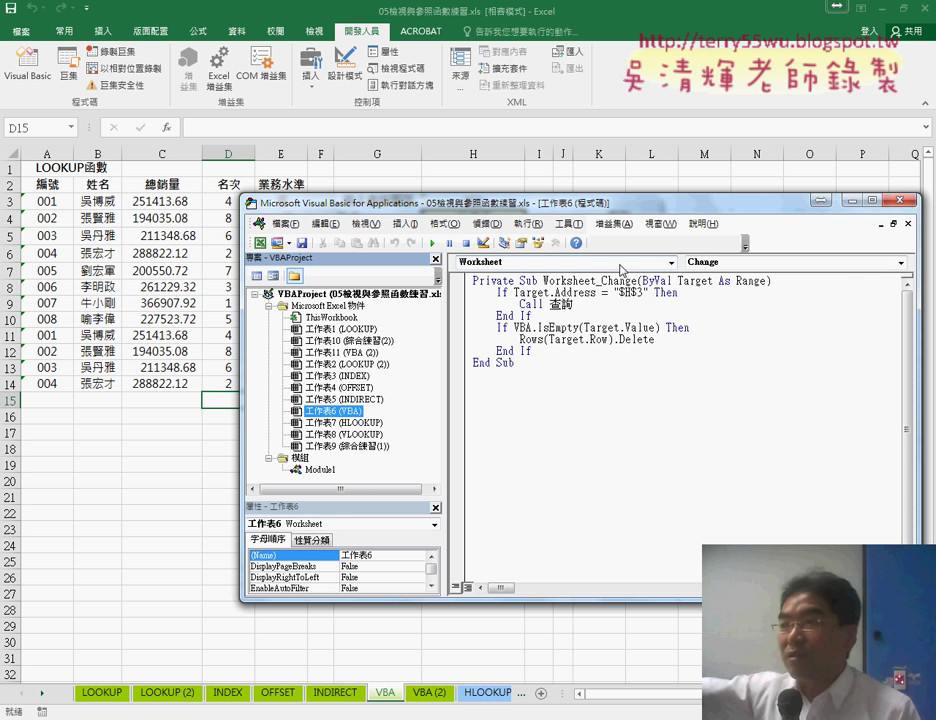
- Delete the old IsEmpty row-deletion block and add an indented blank line below End If
left_click_drag(545, 351, 464, 332)
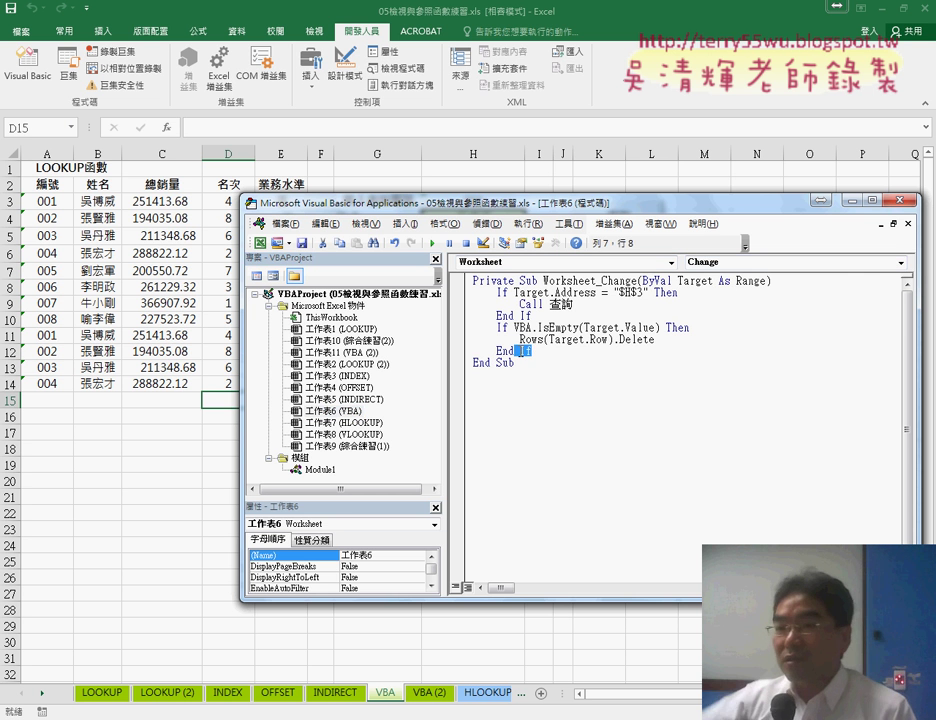
key("Delete")
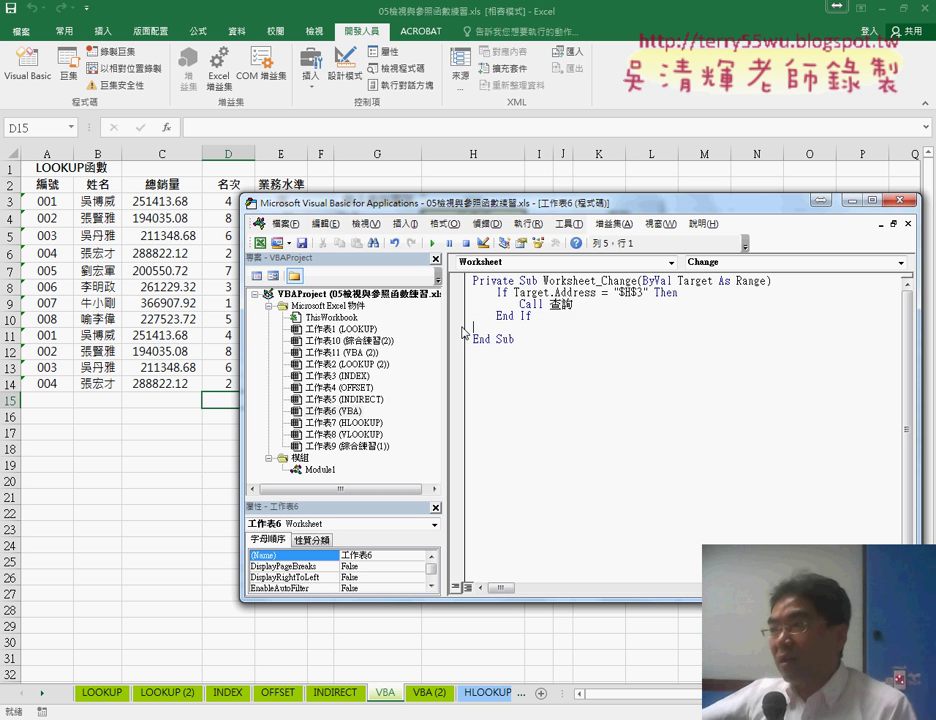
key("Tab")
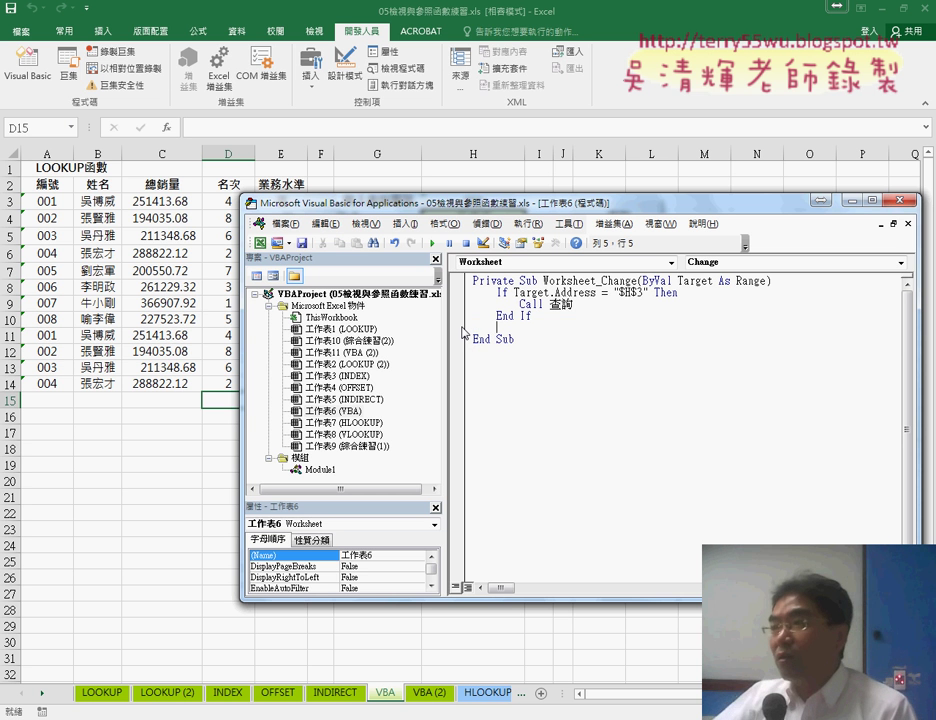
key("Return")
key("Up")
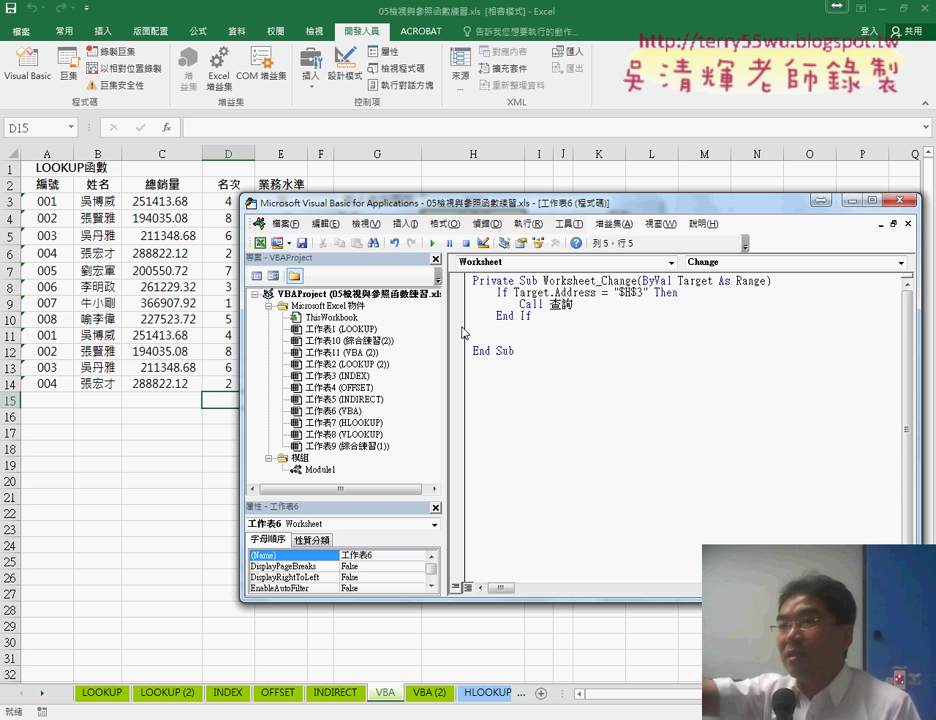
key("Down")
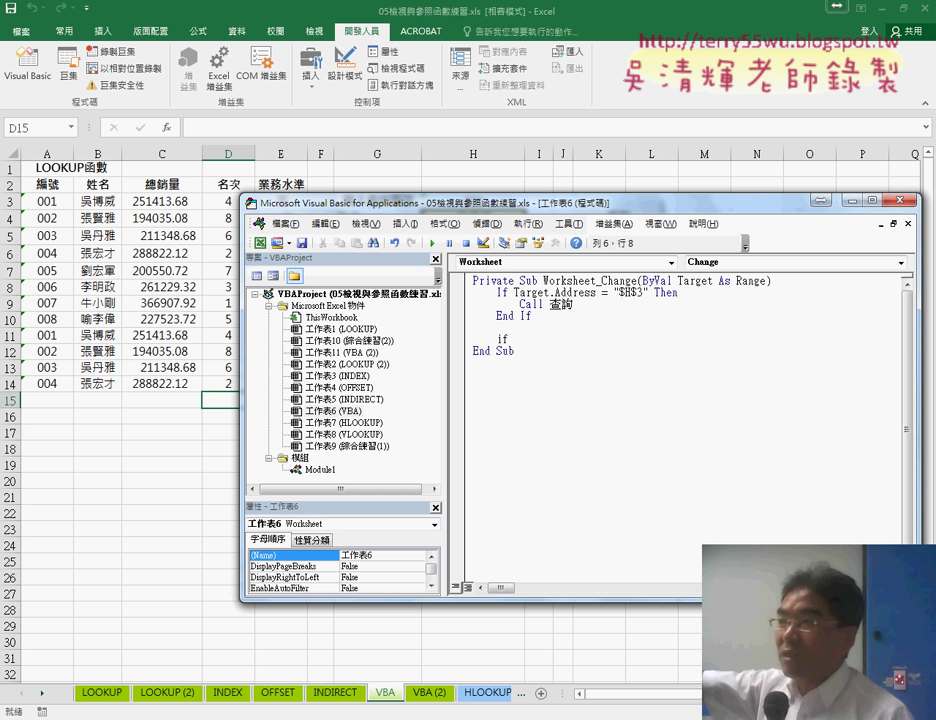
- Write the condition line If VBA.IsEmpty(Target.Value) Then with IntelliSense help
type("vba")
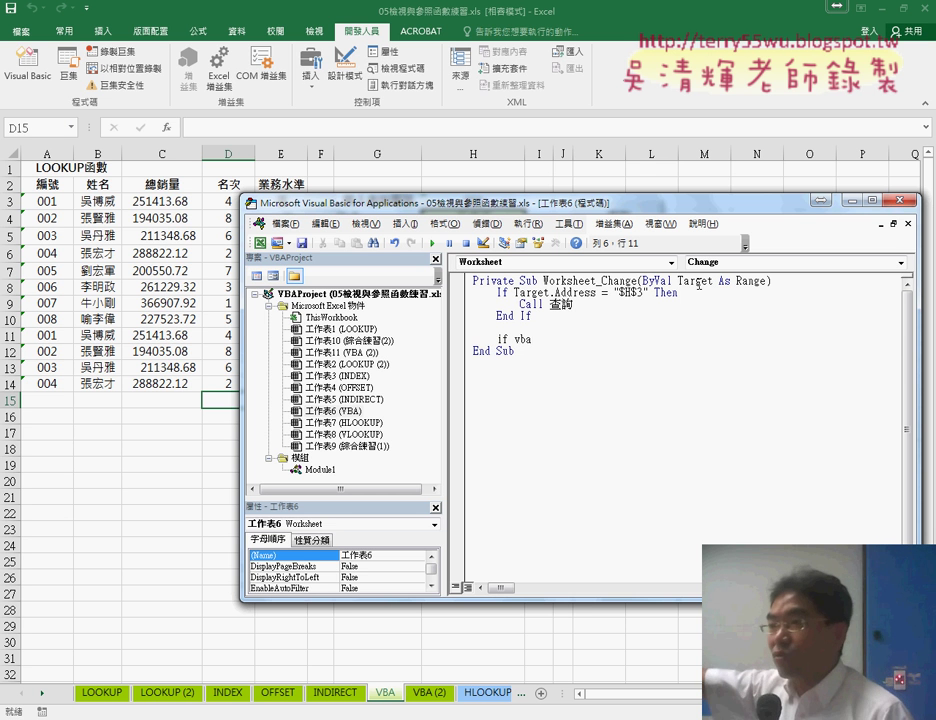
type(".")
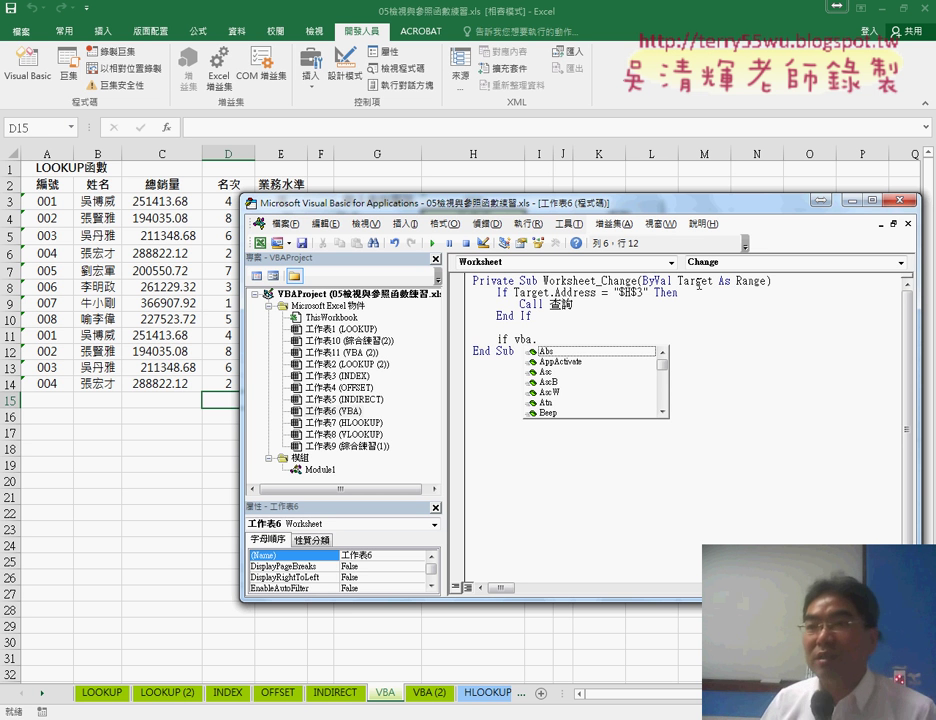
type("i")
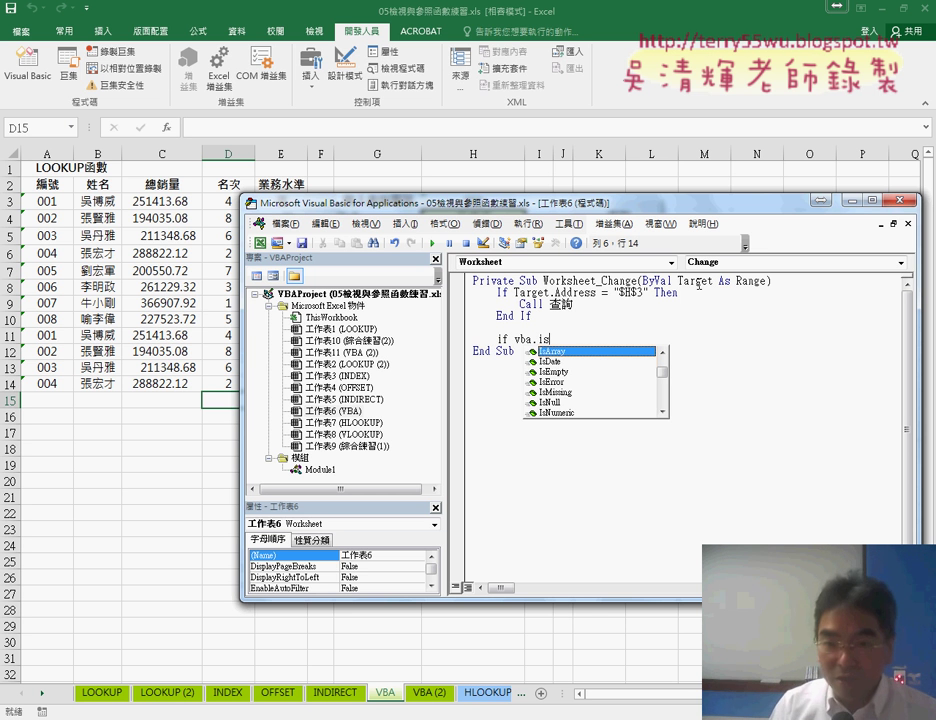
type("s")
key("Down")
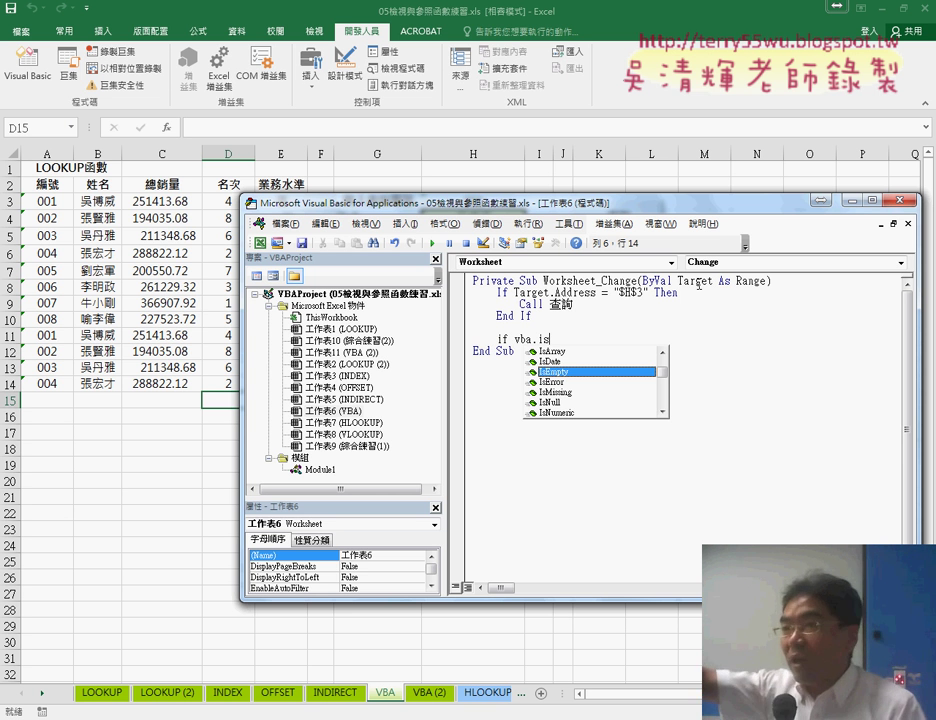
double_click(626, 372)
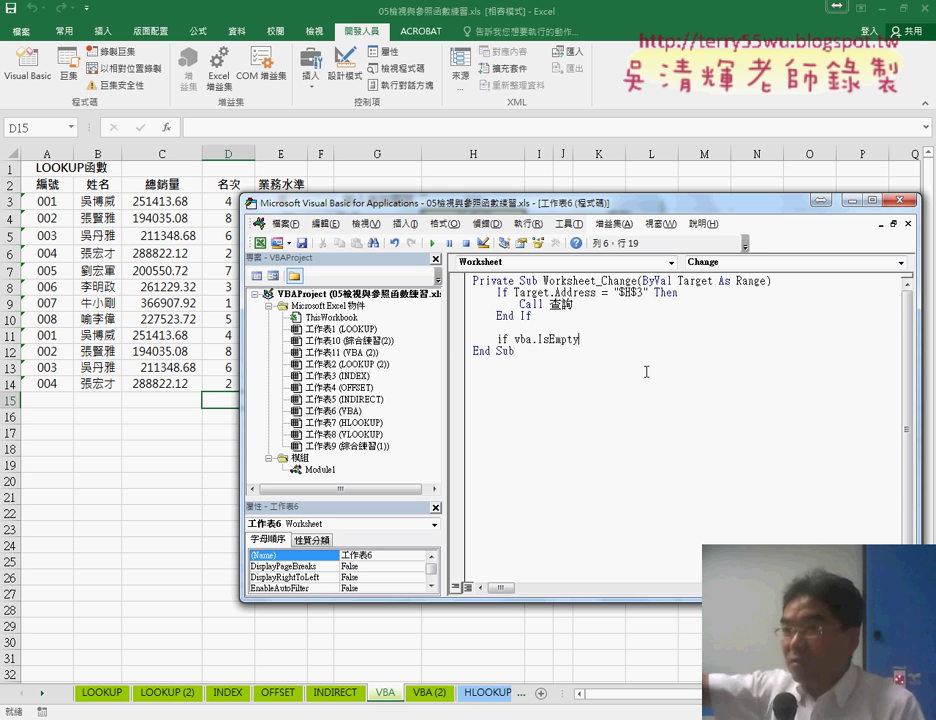
type("(")
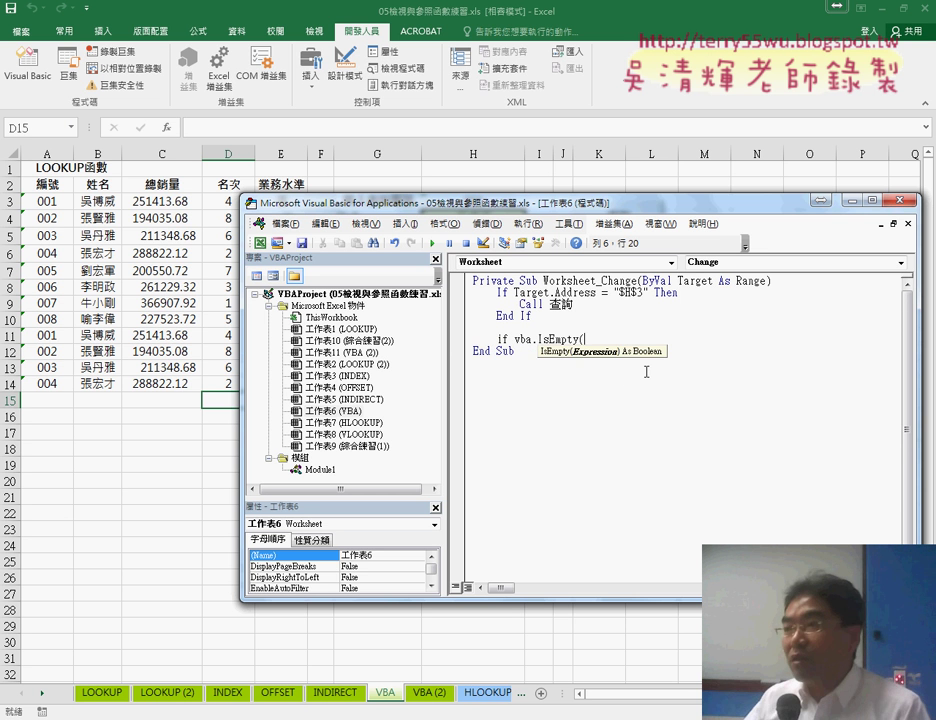
type("tar")
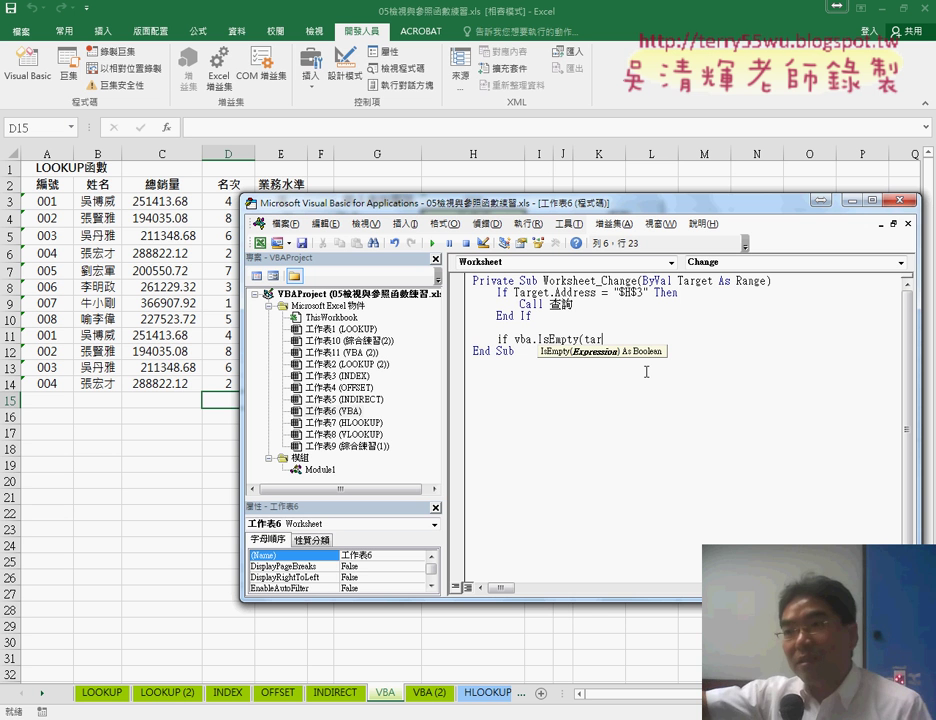
type("get.")
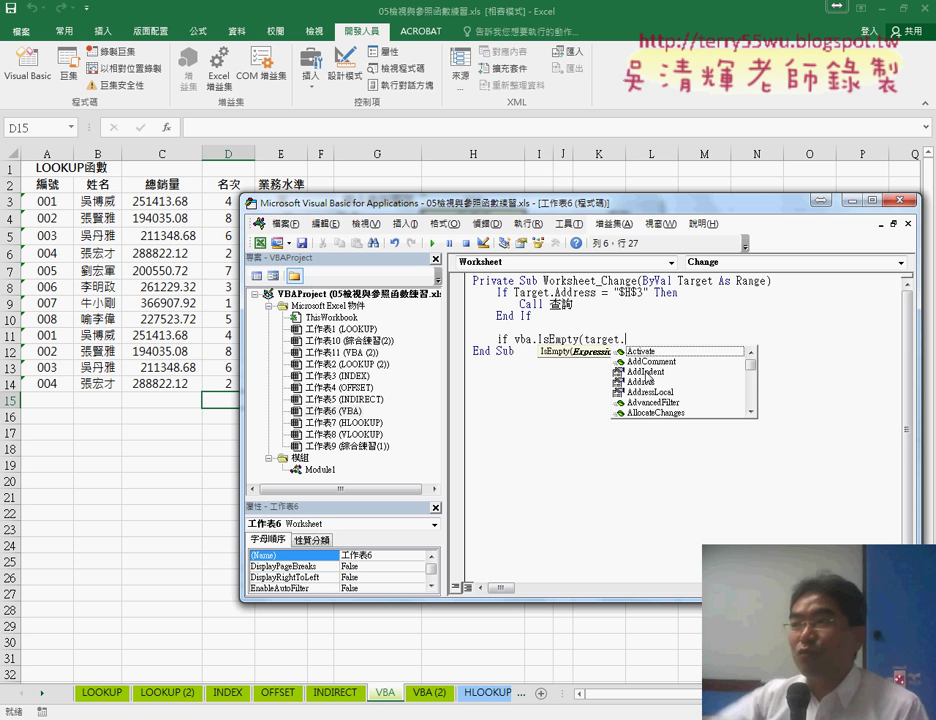
type("v")
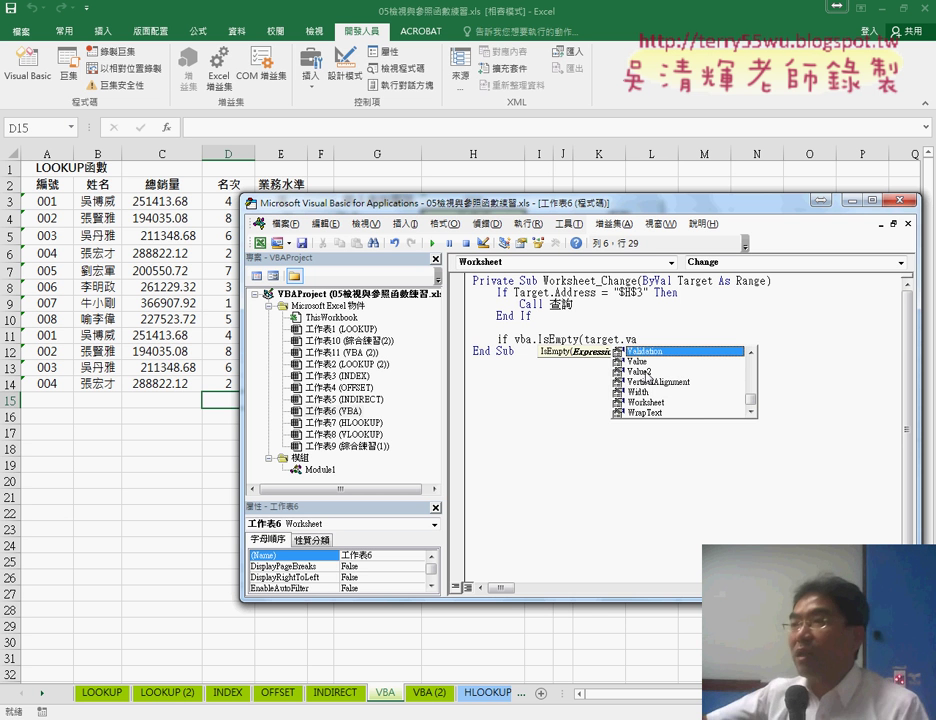
type("a")
key("space")
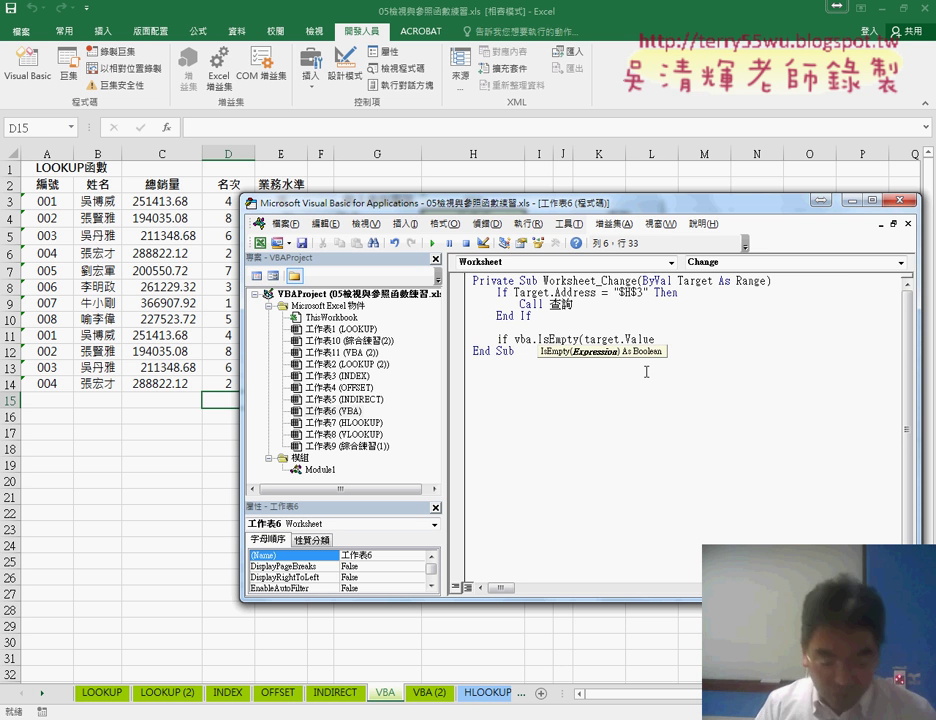
type(")")
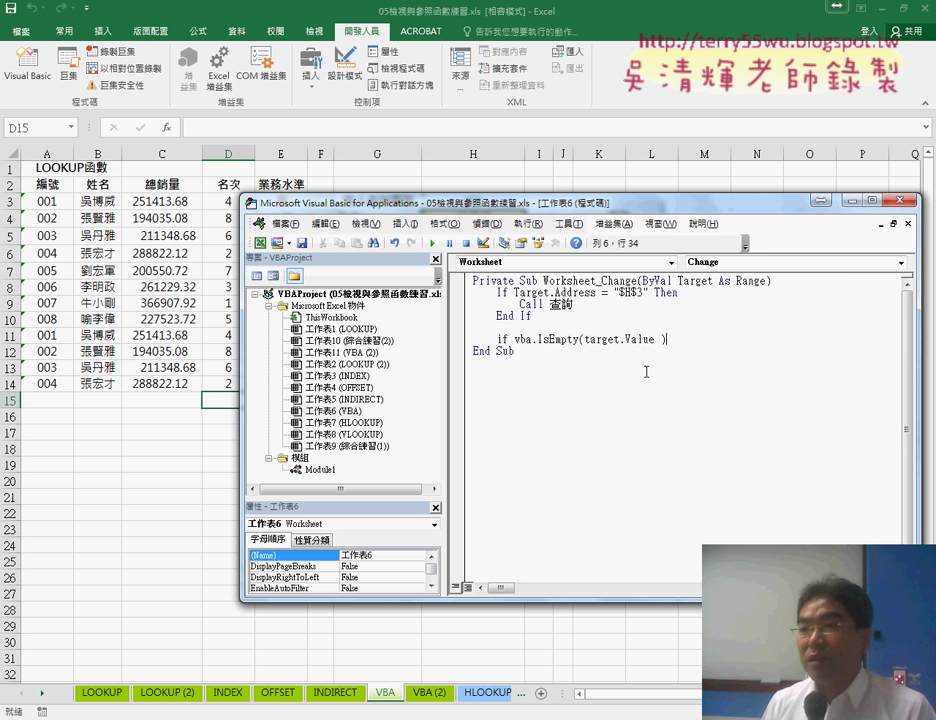
type(" then")
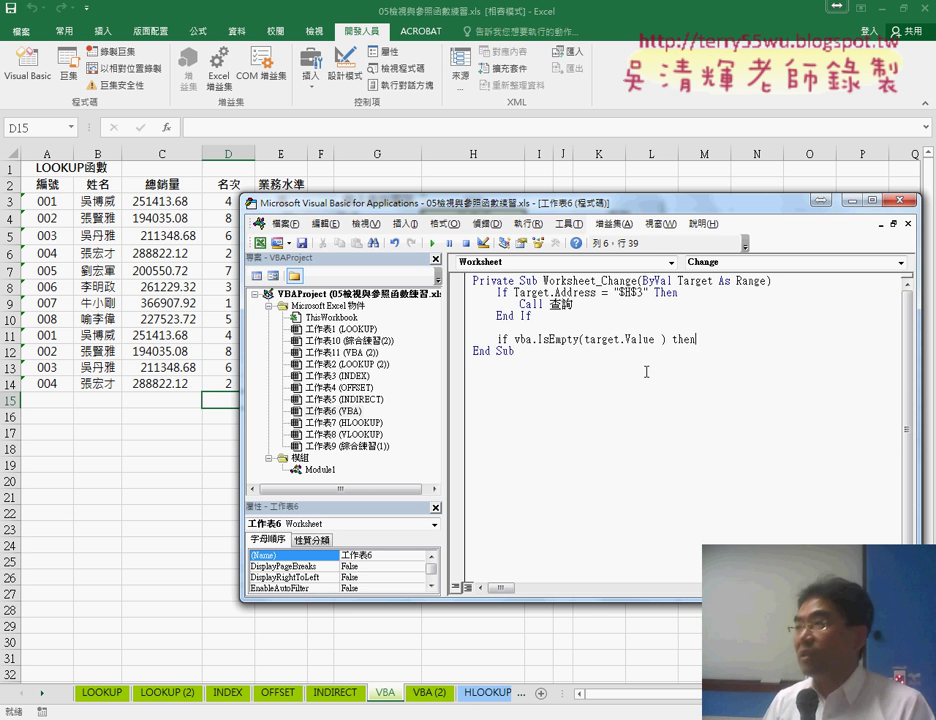
key("Return")
key("Return")
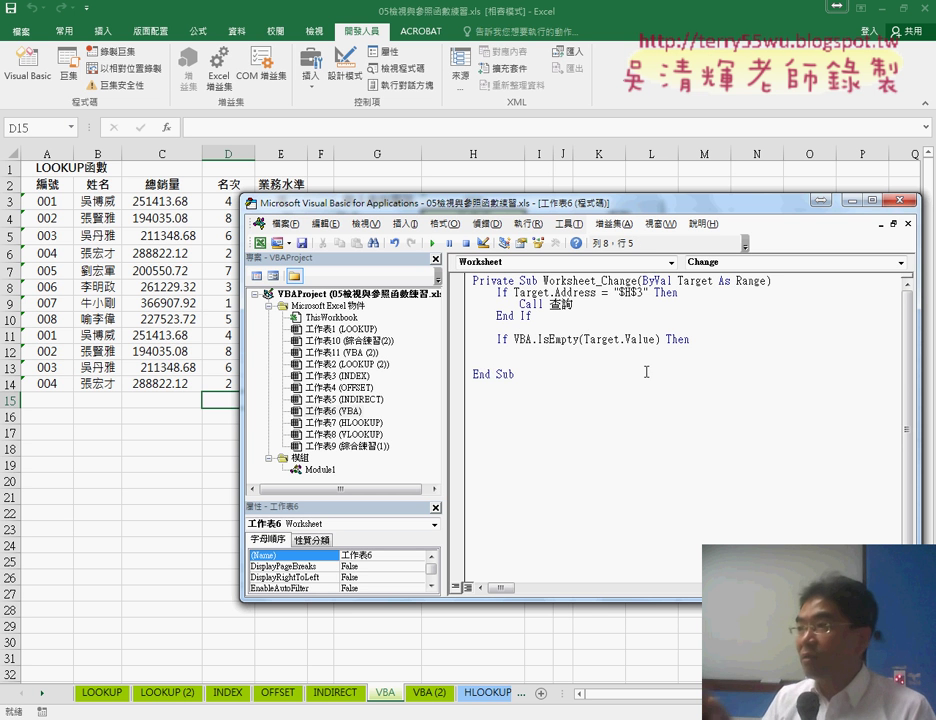
- Close the block with End If and highlight the VBA.IsEmpty(Target.Value) condition
type("end")
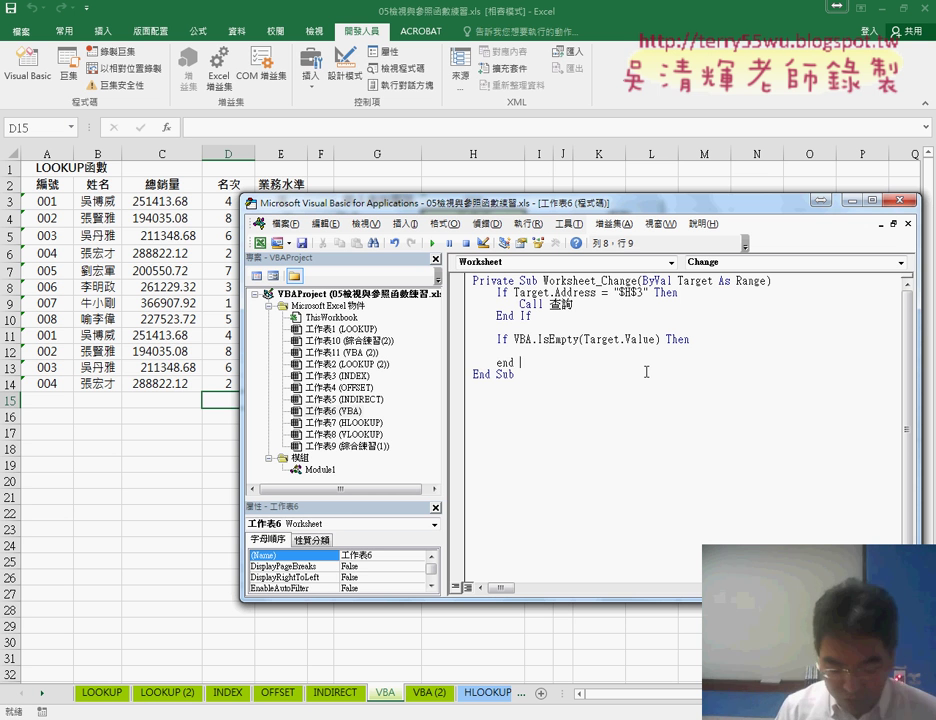
type(" if")
key("Up")
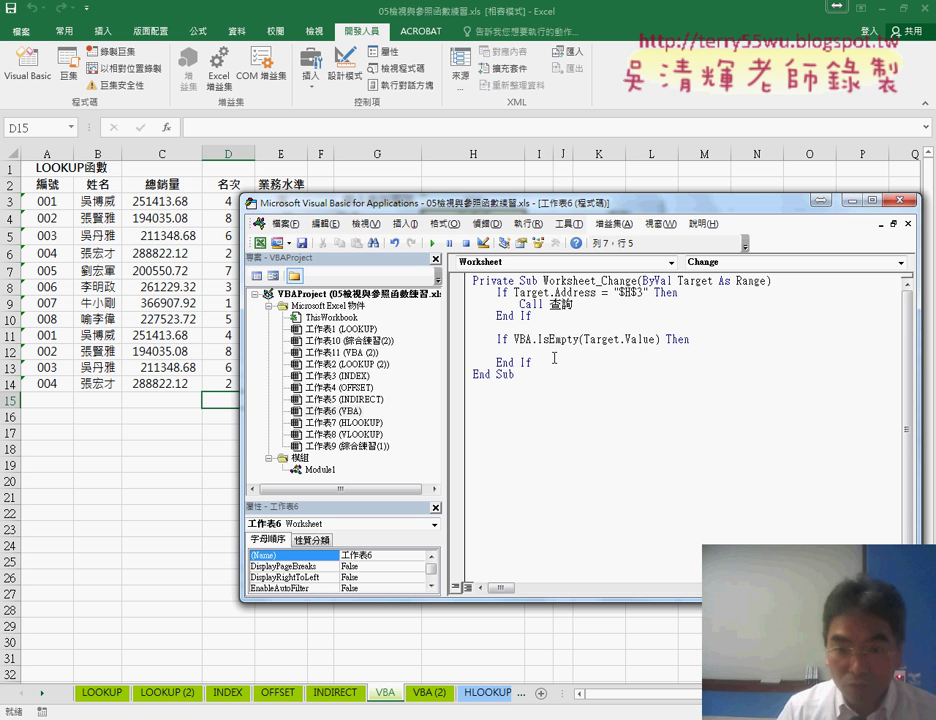
left_click(673, 341)
left_click_drag(514, 340, 660, 340)
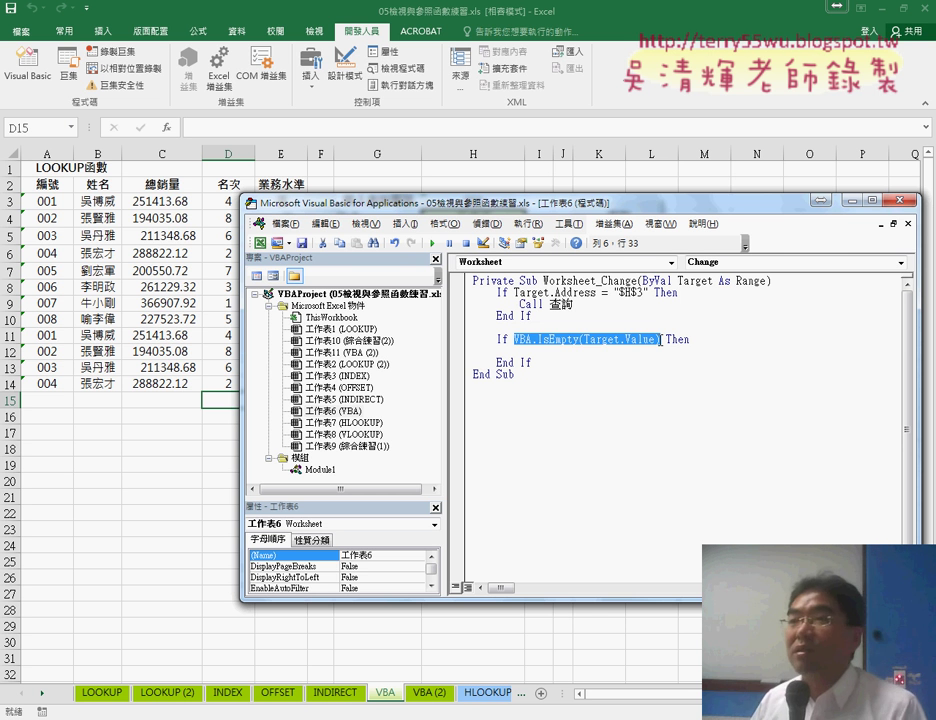
- Enter Rows(Target.Row).Delete inside the IsEmpty block and highlight the finished block
key("Down")
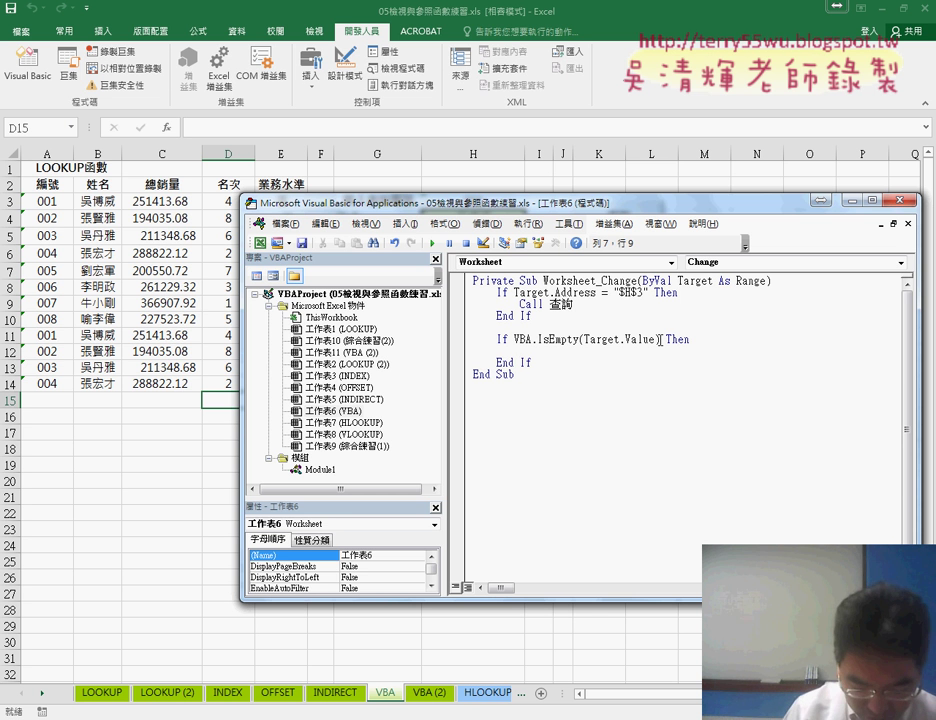
type("ro")
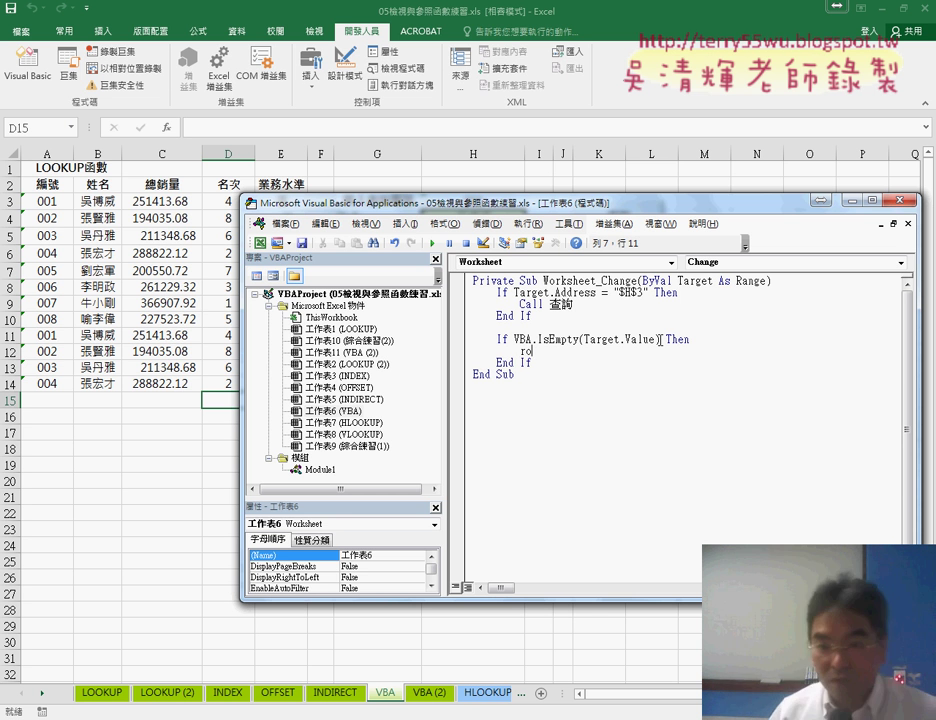
type("ws")
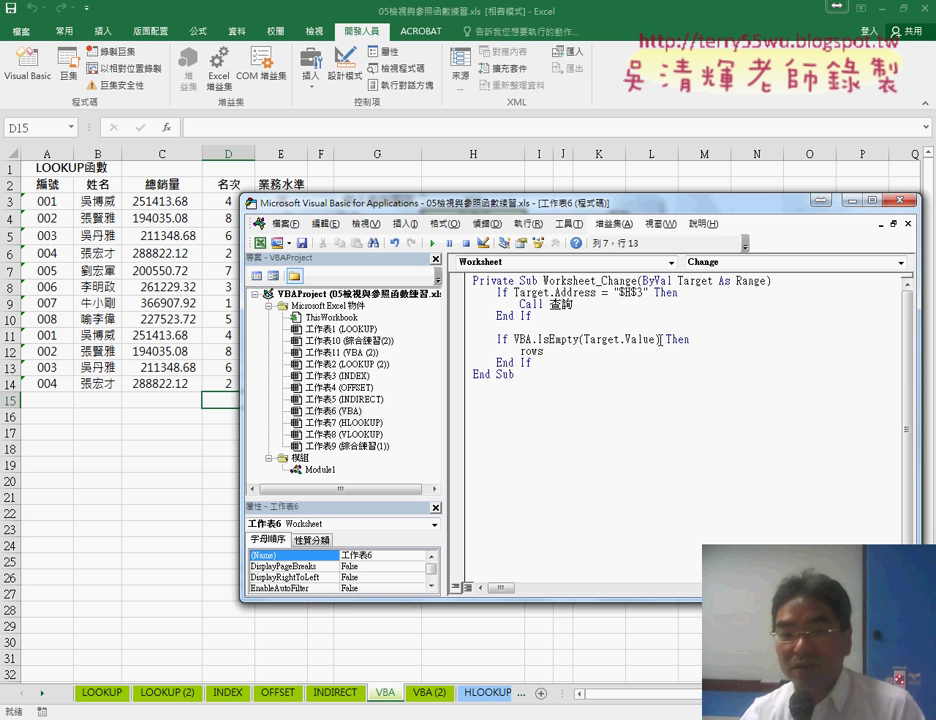
type("(")
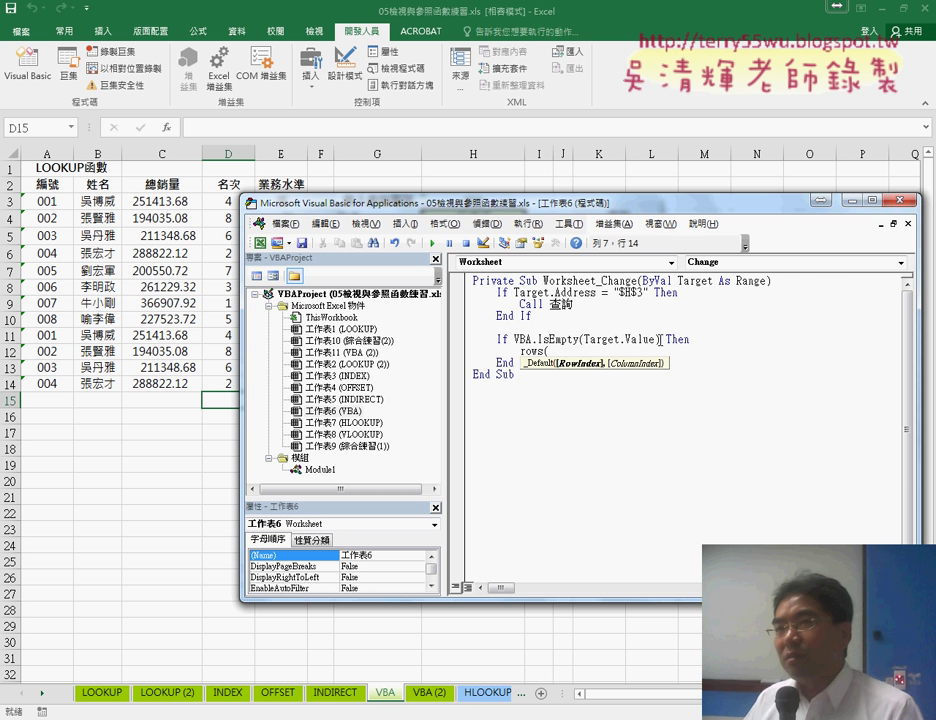
type("tar")
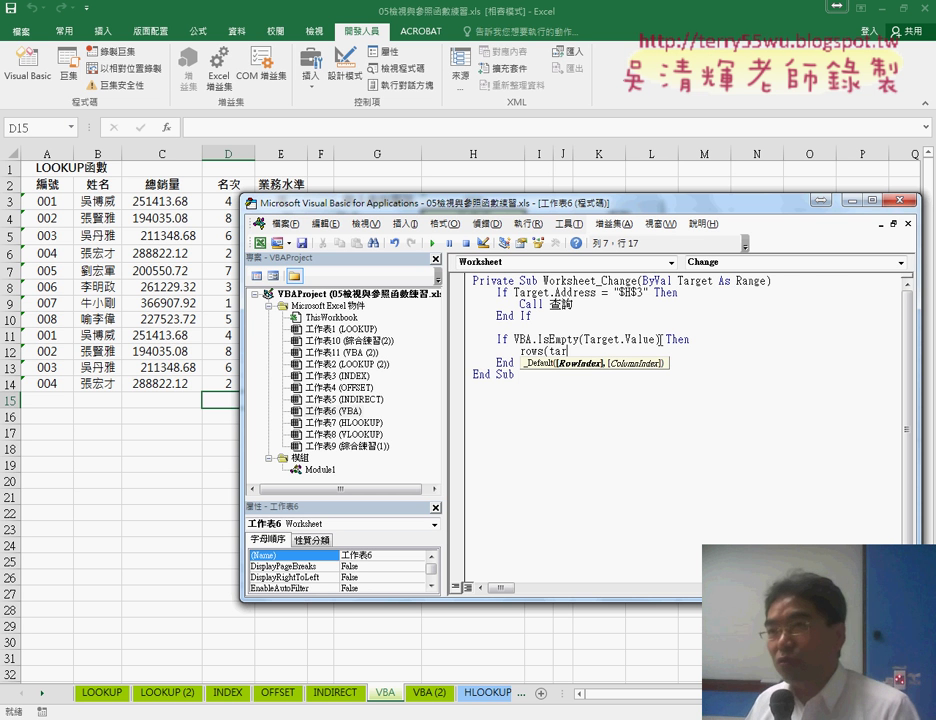
type("get.")
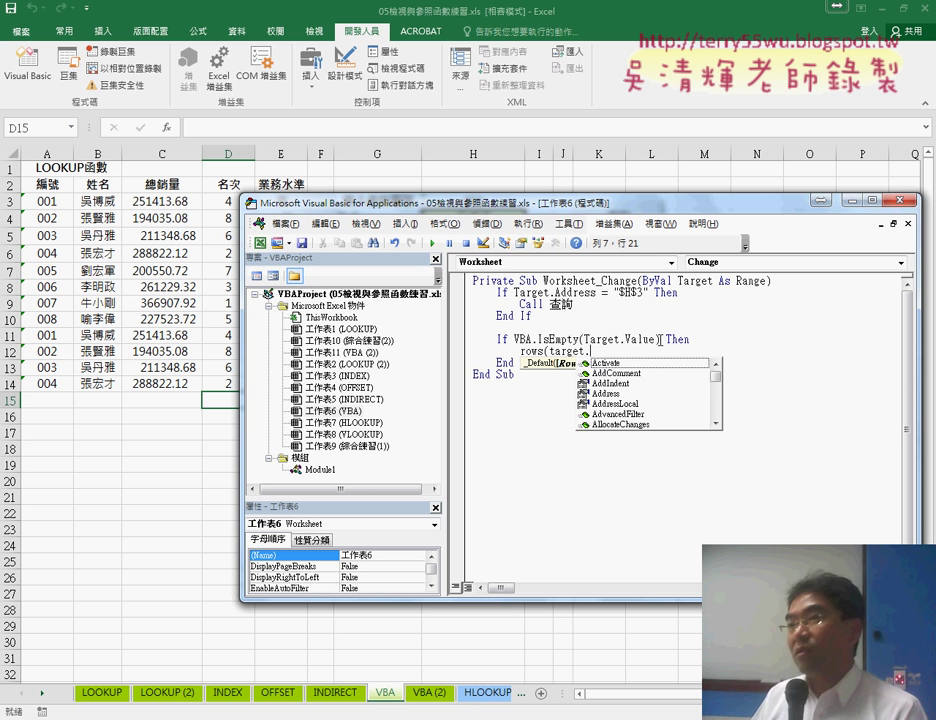
type("row")
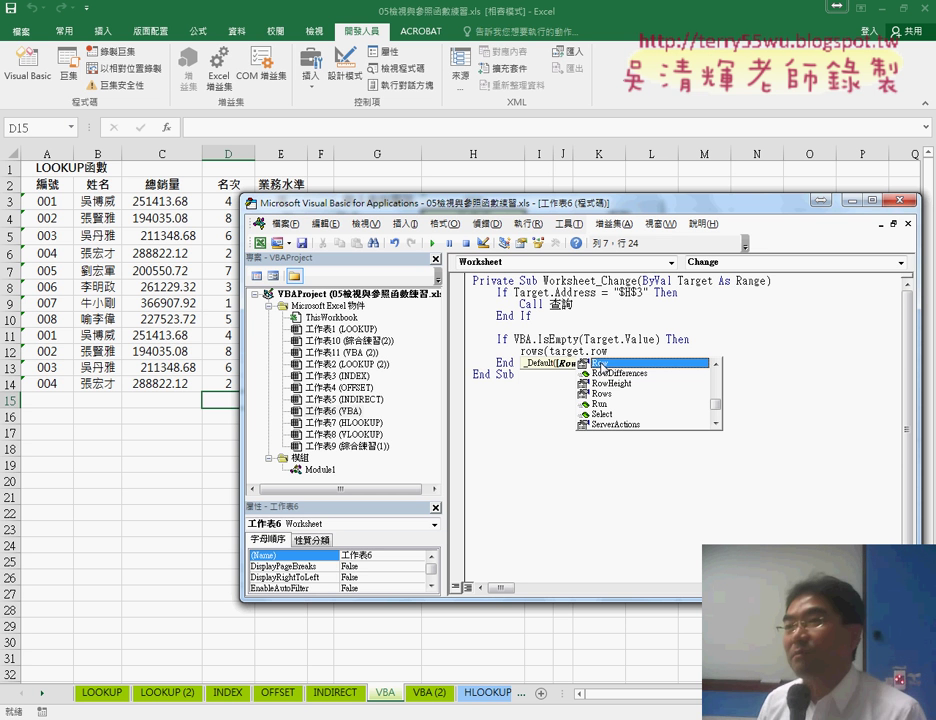
double_click(602, 364)
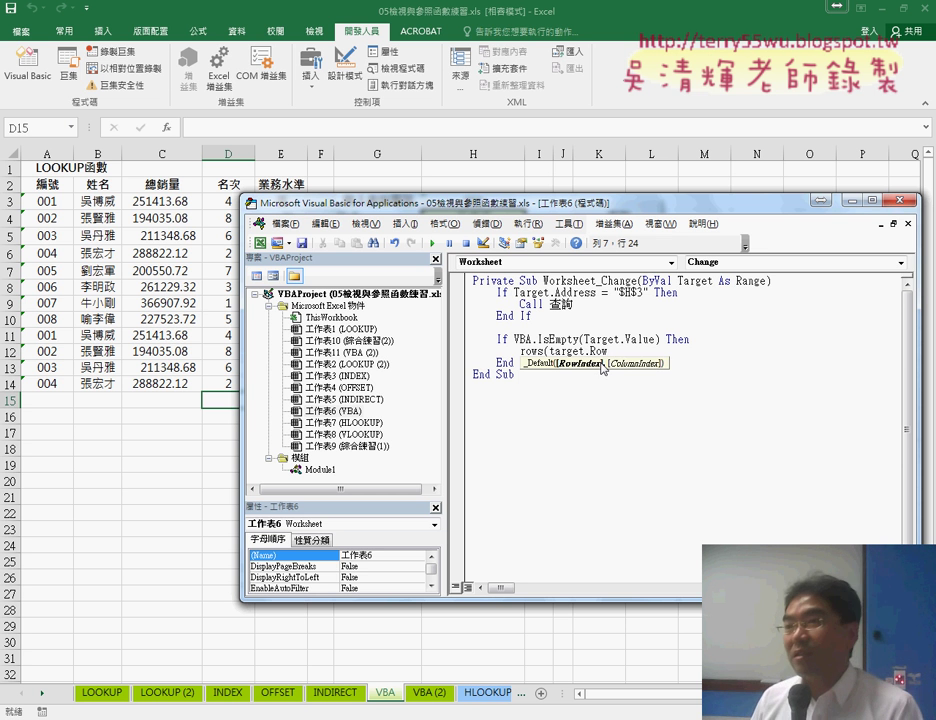
type(")")
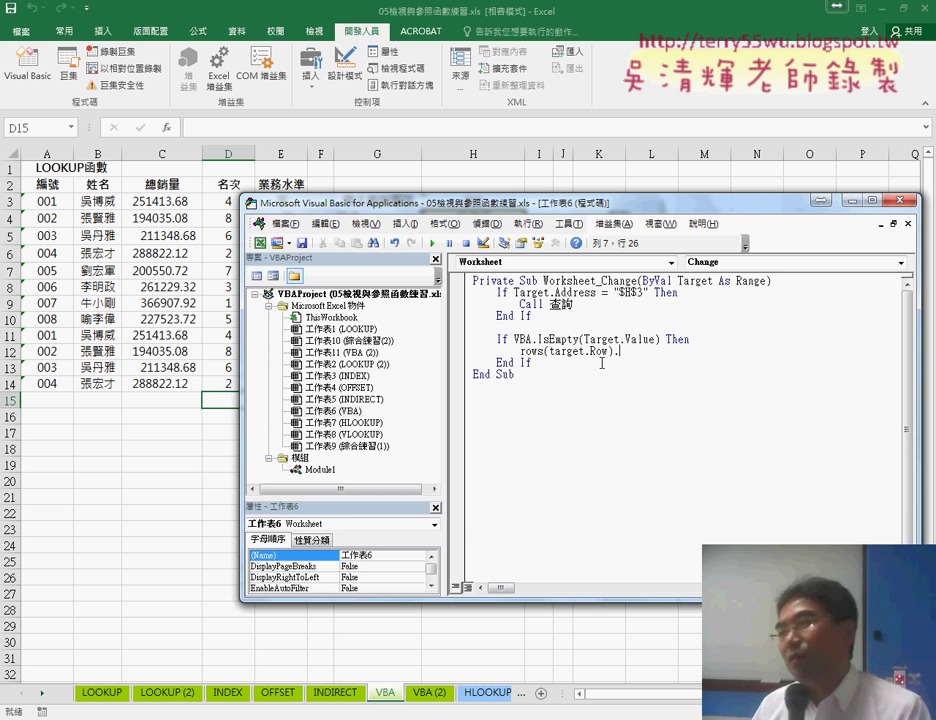
type(".de")
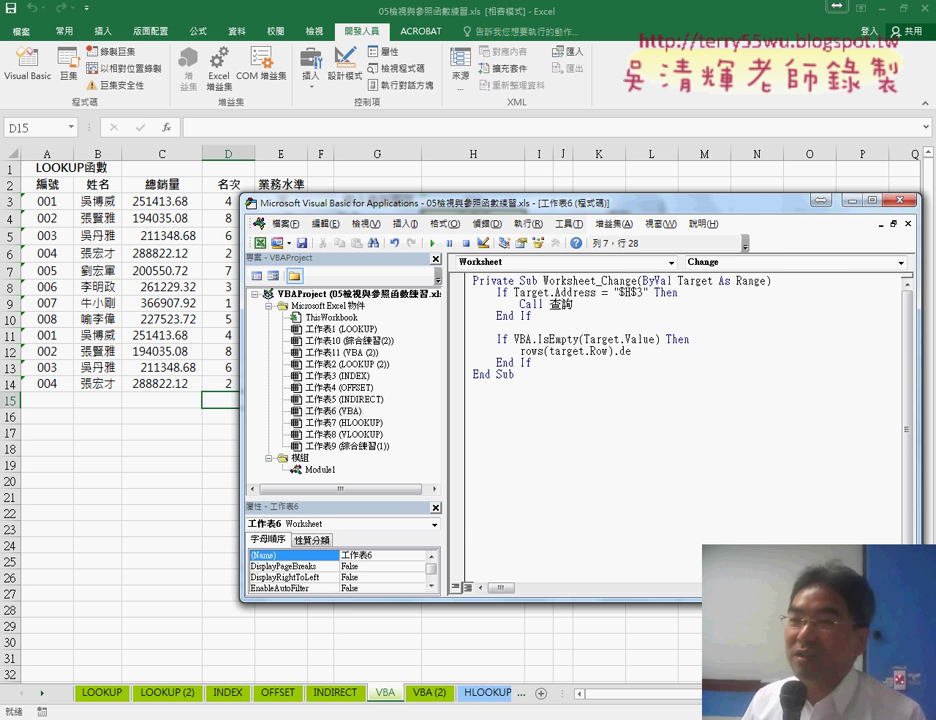
type("lete")
key("Down")
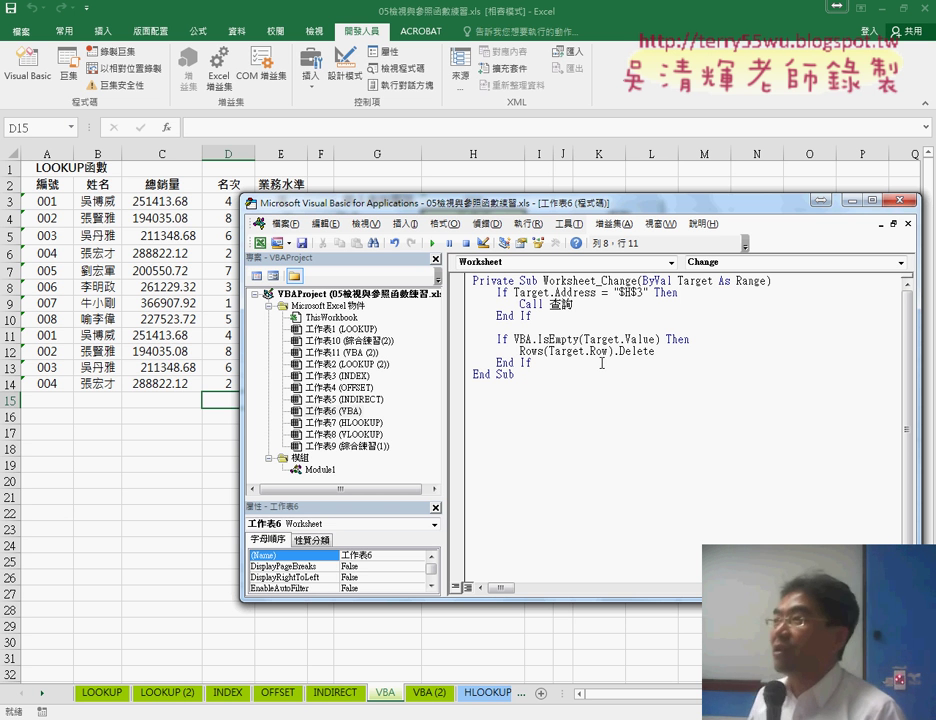
left_click_drag(549, 358, 456, 335)
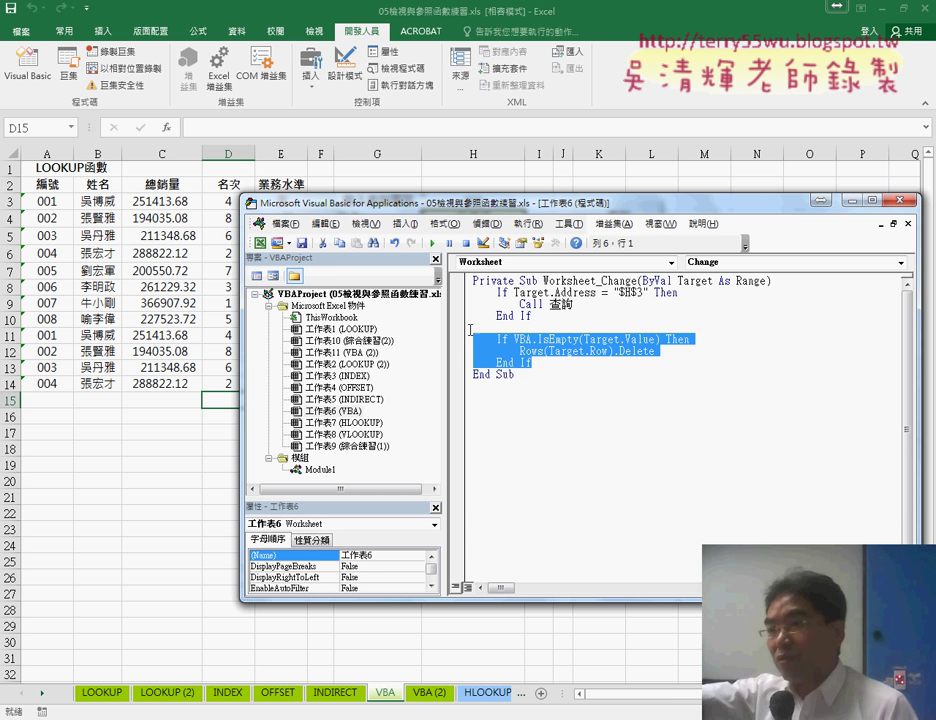
- Return to the Excel worksheet by selecting A14, the last record
left_click(71, 383)
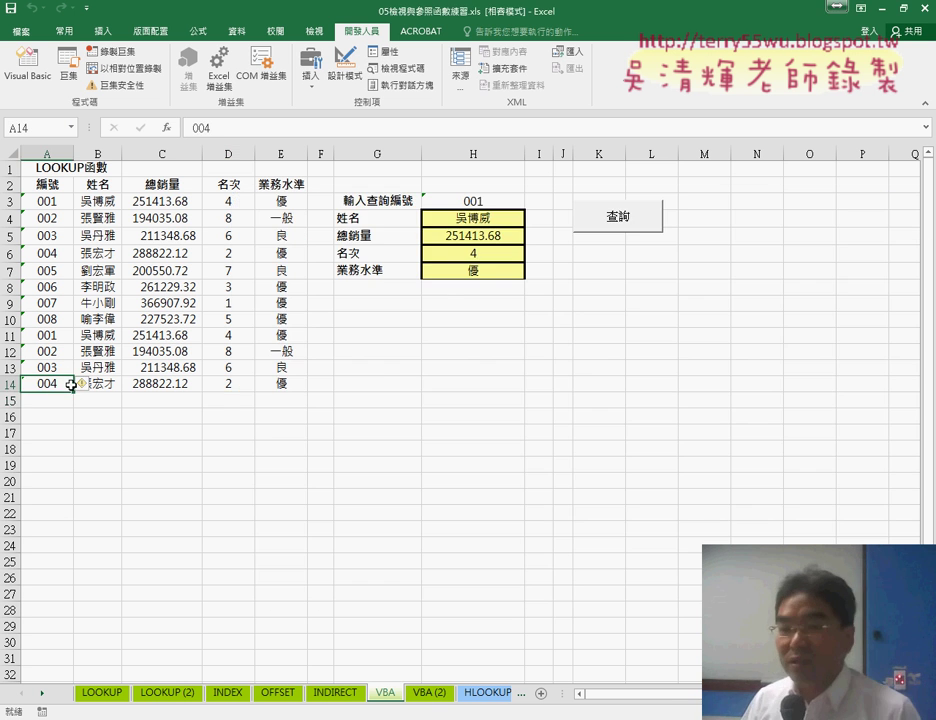
- Clear A14 and then A13 so the macro deletes rows 14 and 13
key("ctrl+z")
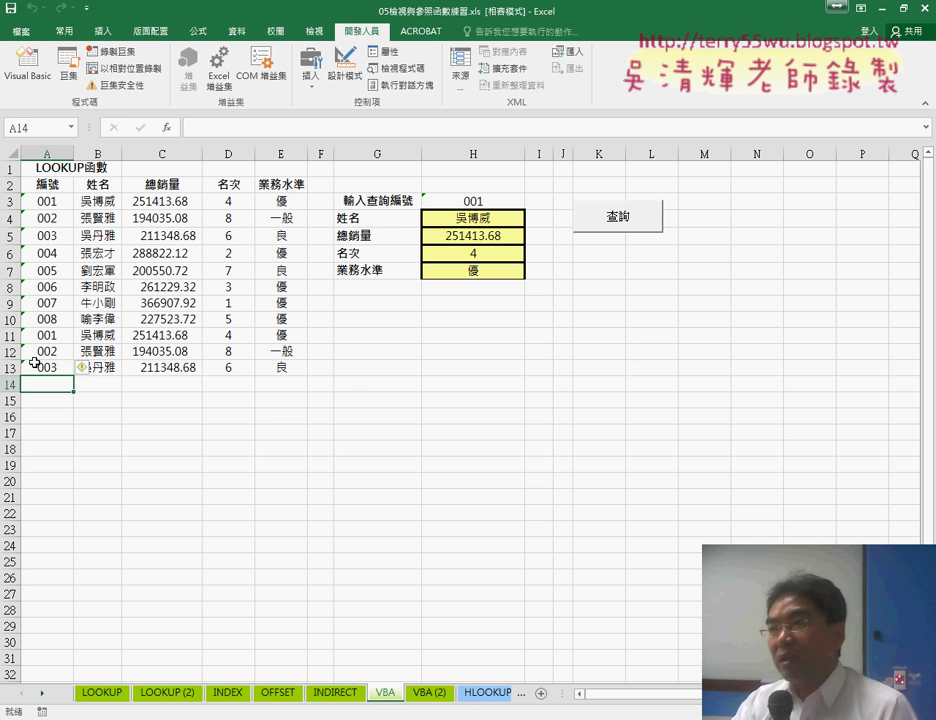
left_click(34, 364)
key("Delete")
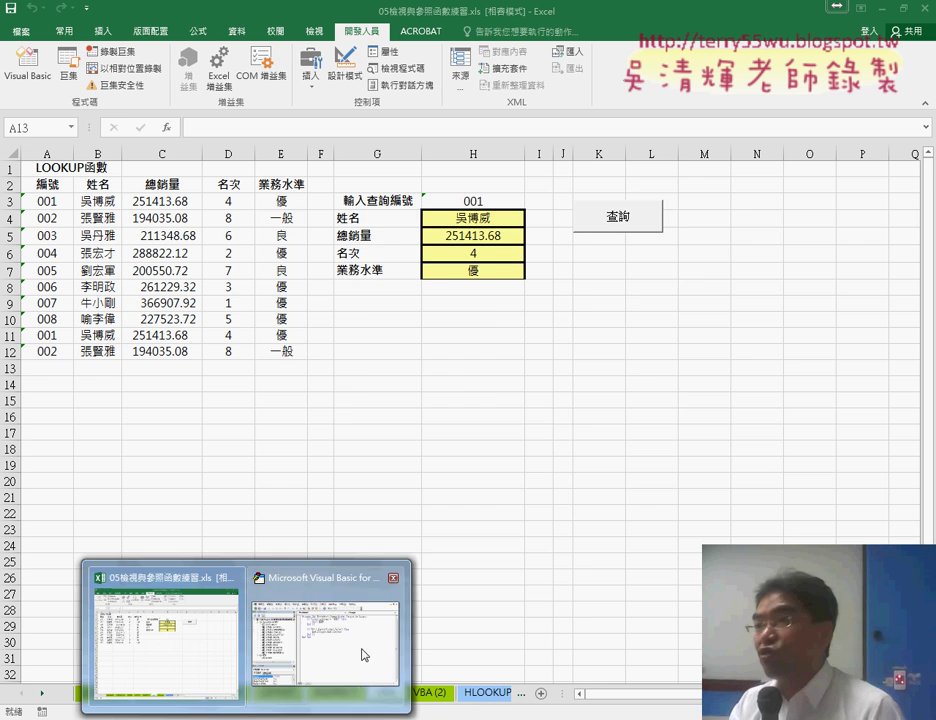
- Bring the code editor forward, highlight the IsEmpty block and select the .Row).Delete part
left_click(361, 653)
left_click(548, 387)
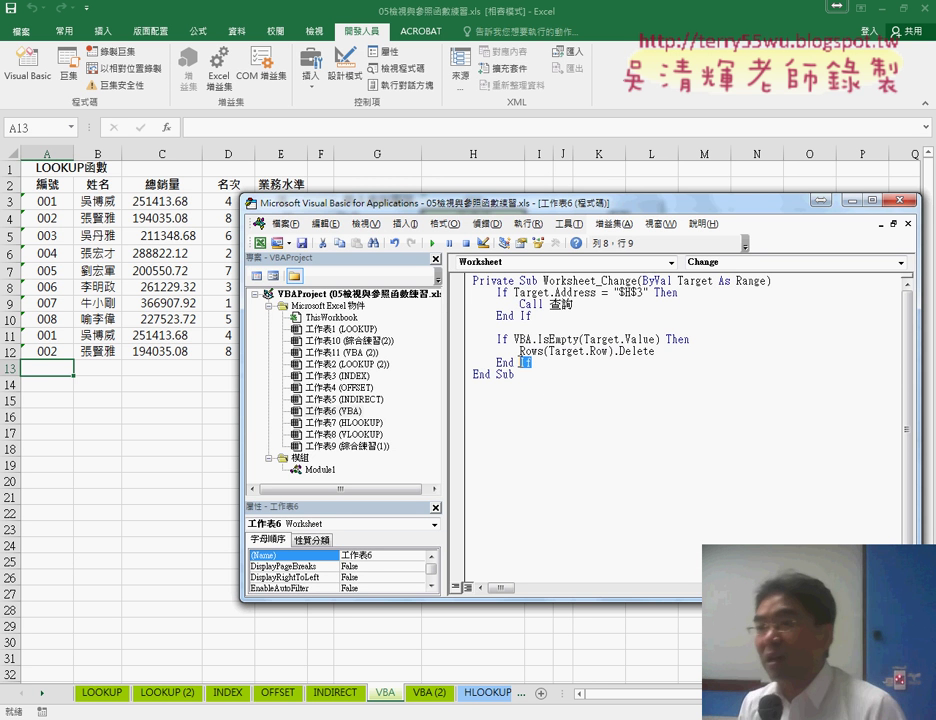
left_click_drag(552, 363, 477, 342)
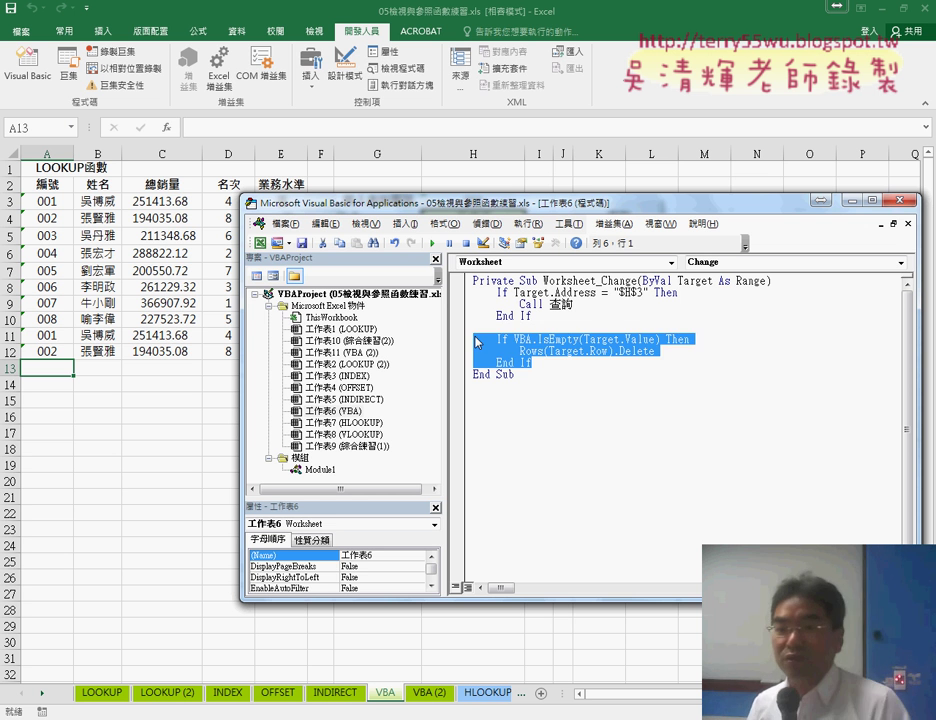
left_click_drag(584, 351, 688, 354)
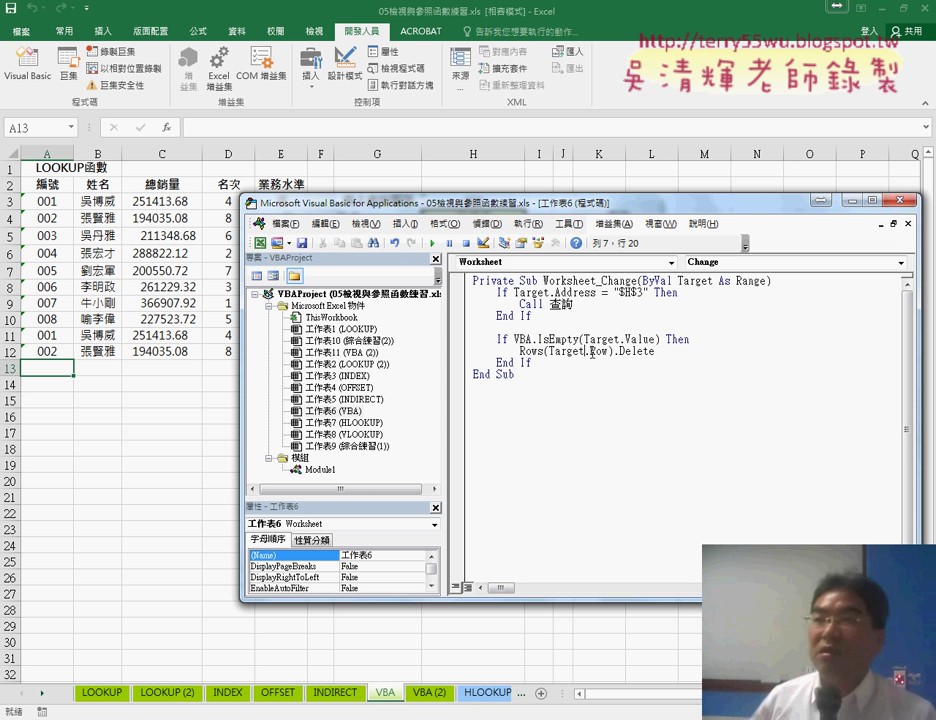
- Replace .Row).Delete with a period and browse Target's member list down to Borders
type(".")
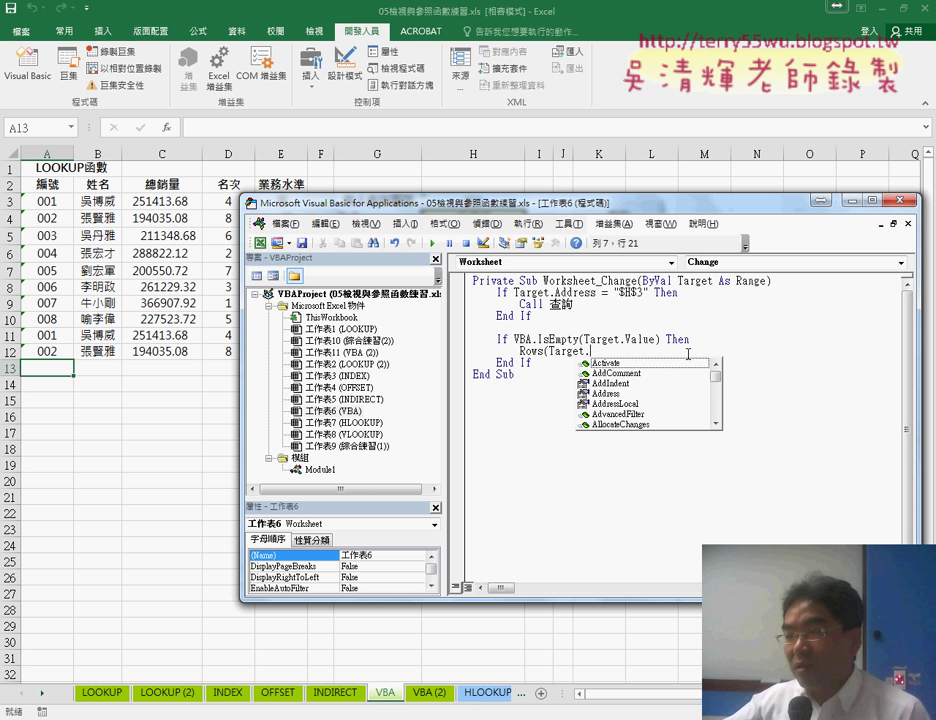
key("Down")
key("Down")
key("Down")
key("Down")
key("Down")
key("Down")
key("Down")
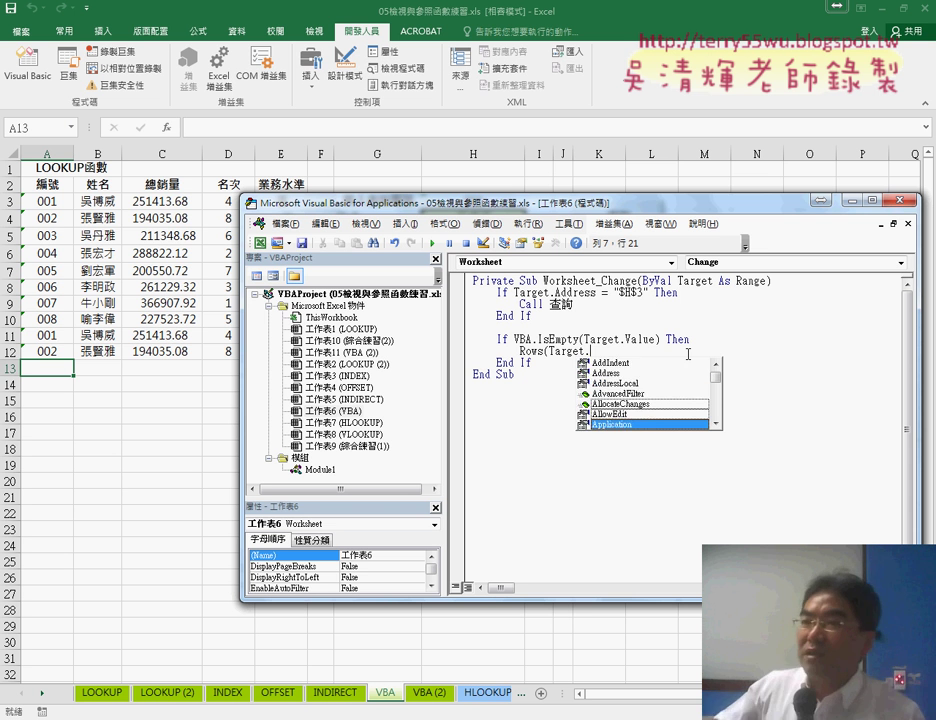
key("Down")
key("Down")
key("Down")
key("Down")
key("Down")
key("Down")
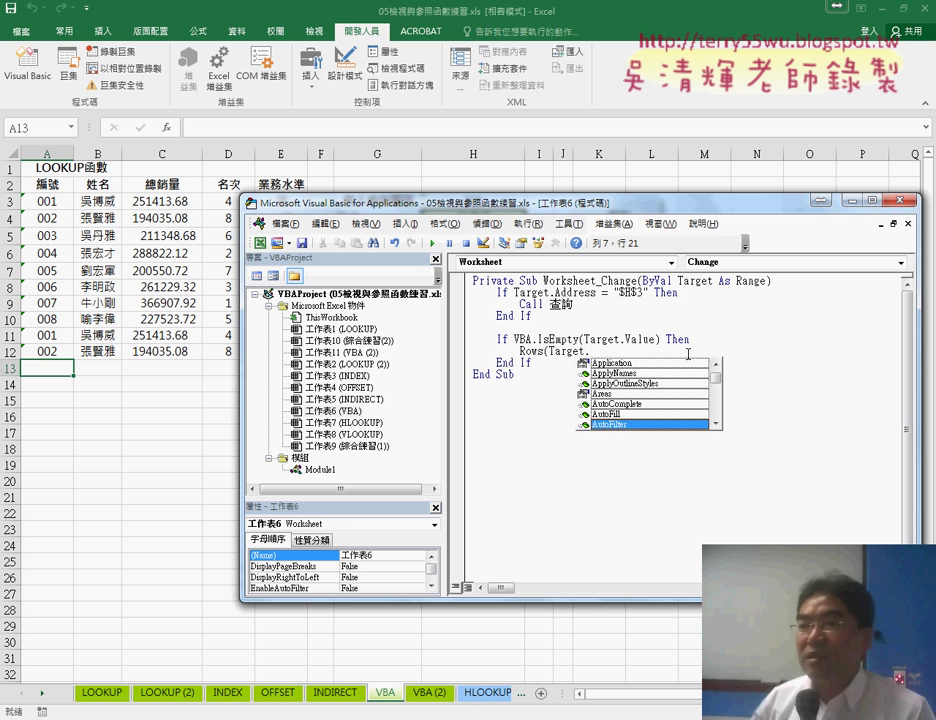
key("Down")
key("Down")
key("Down")
key("Down")
key("Down")
key("Down")
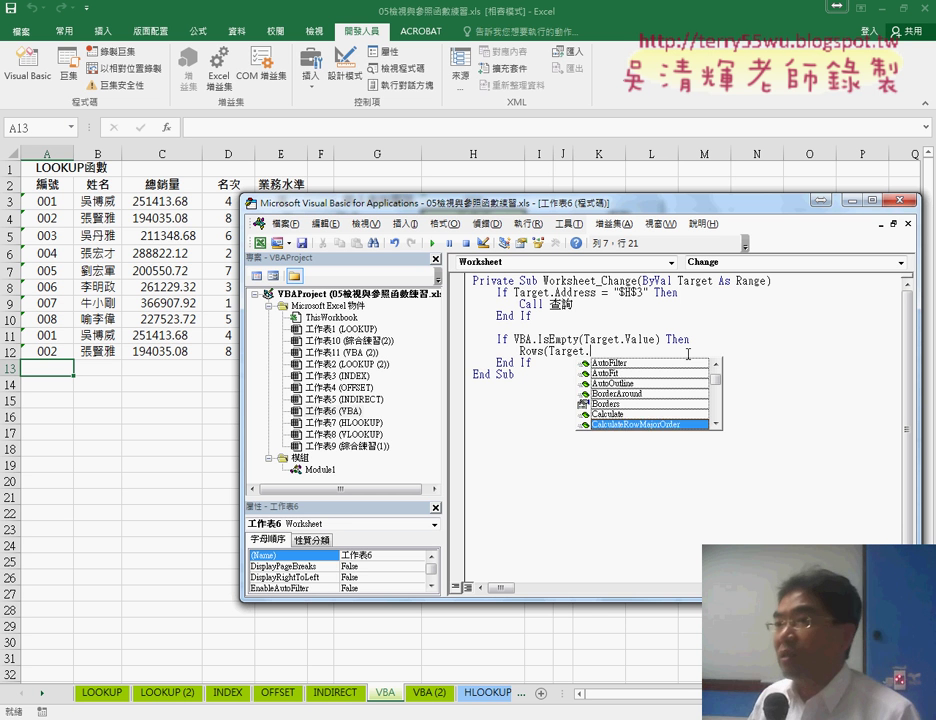
key("Down")
key("Down")
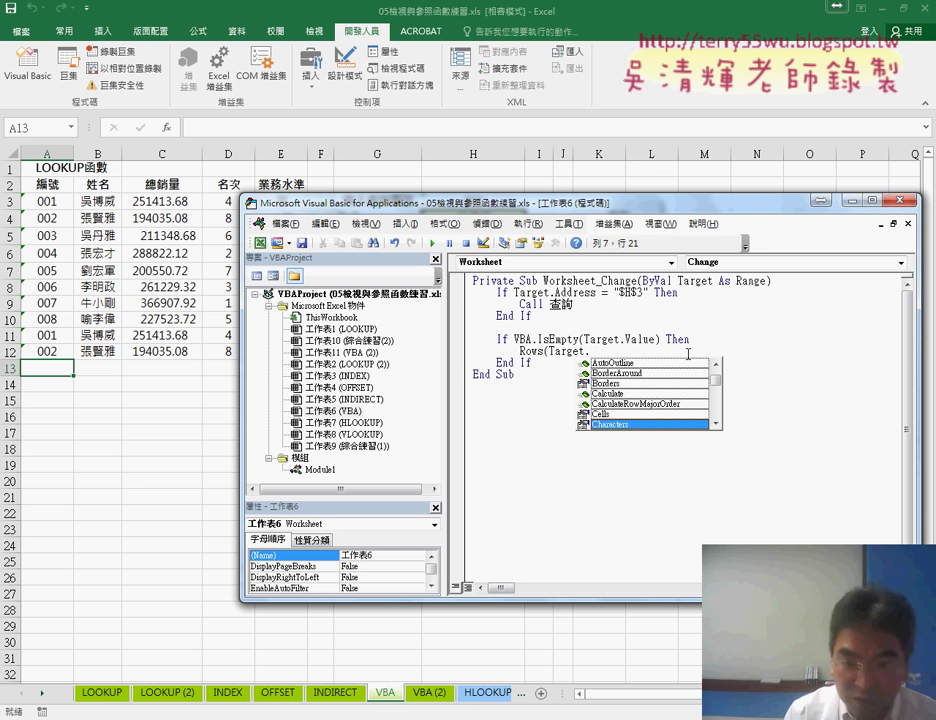
key("Up")
key("Up")
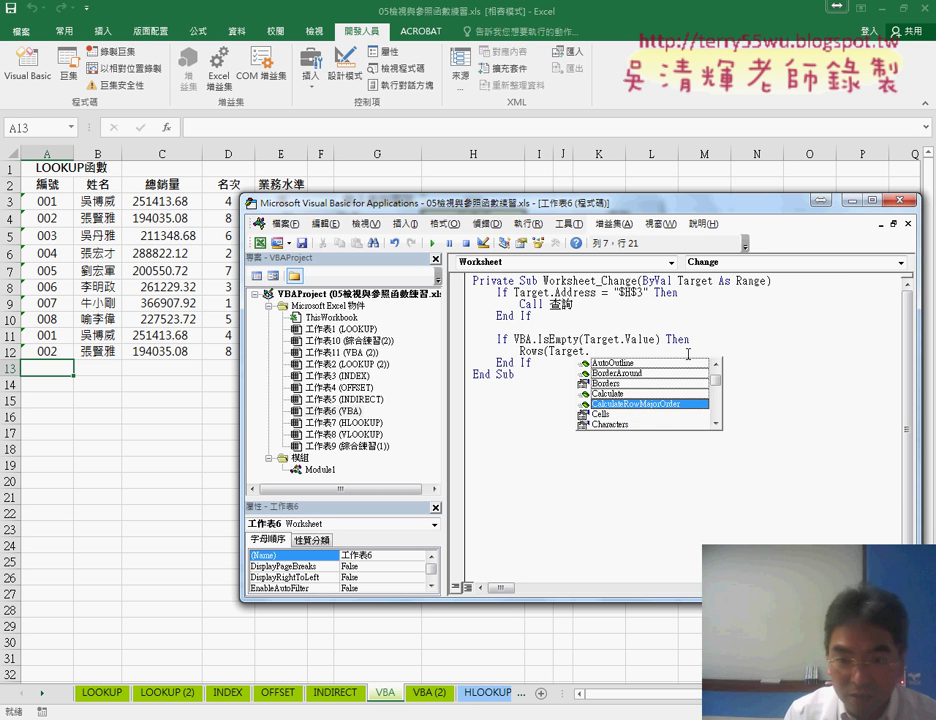
key("Up")
key("Up")
key("Up")
key("Up")
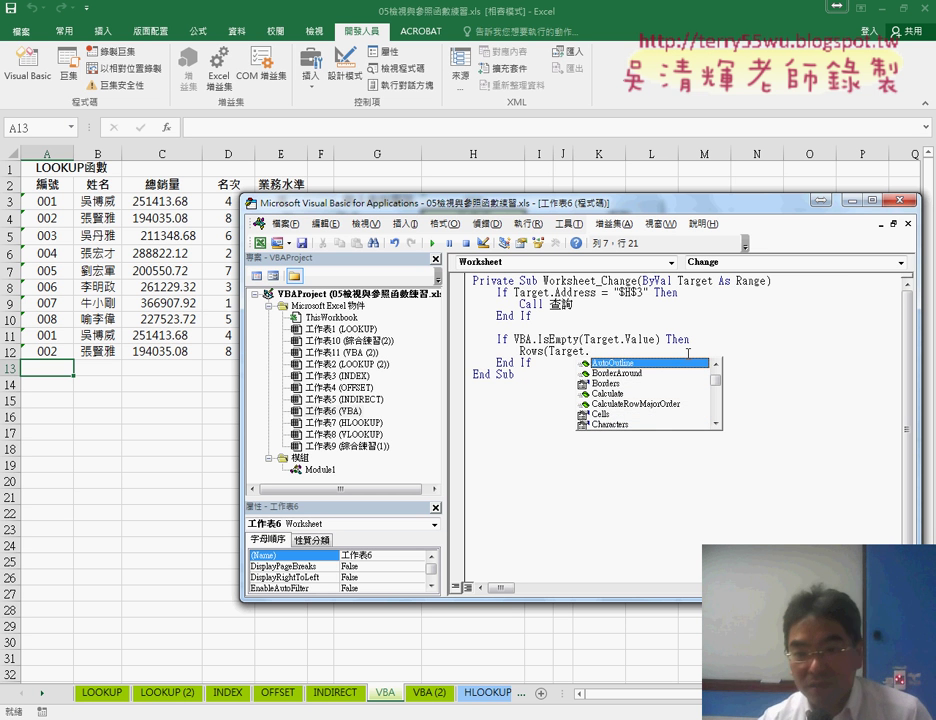
key("Down")
key("Down")
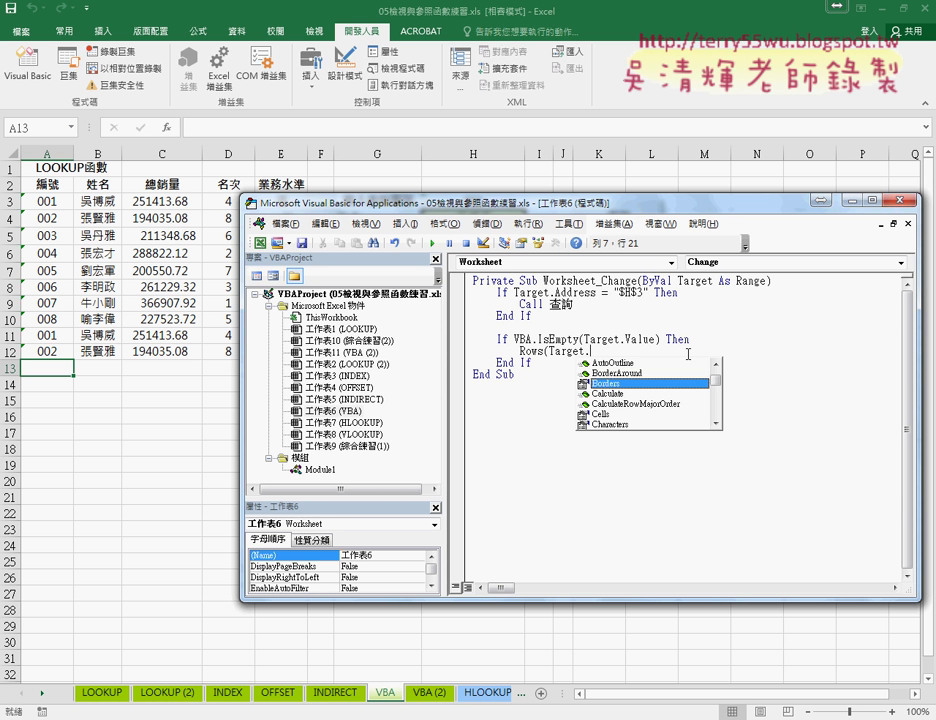
- Preview the Value and Row members after Target., erasing each attempt
type("v")
key("Down")
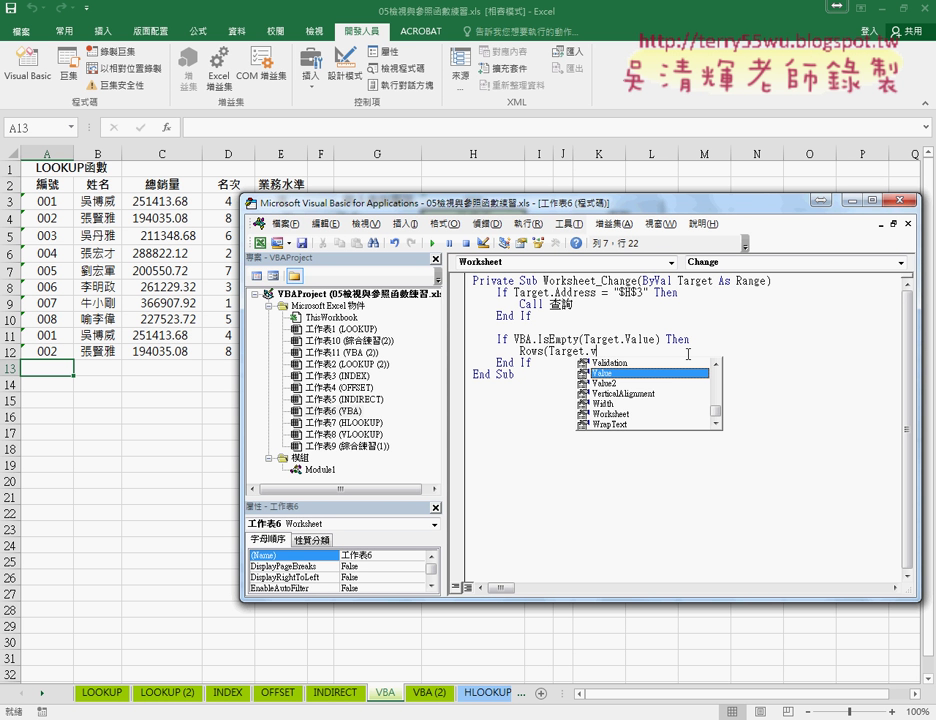
key("BackSpace")
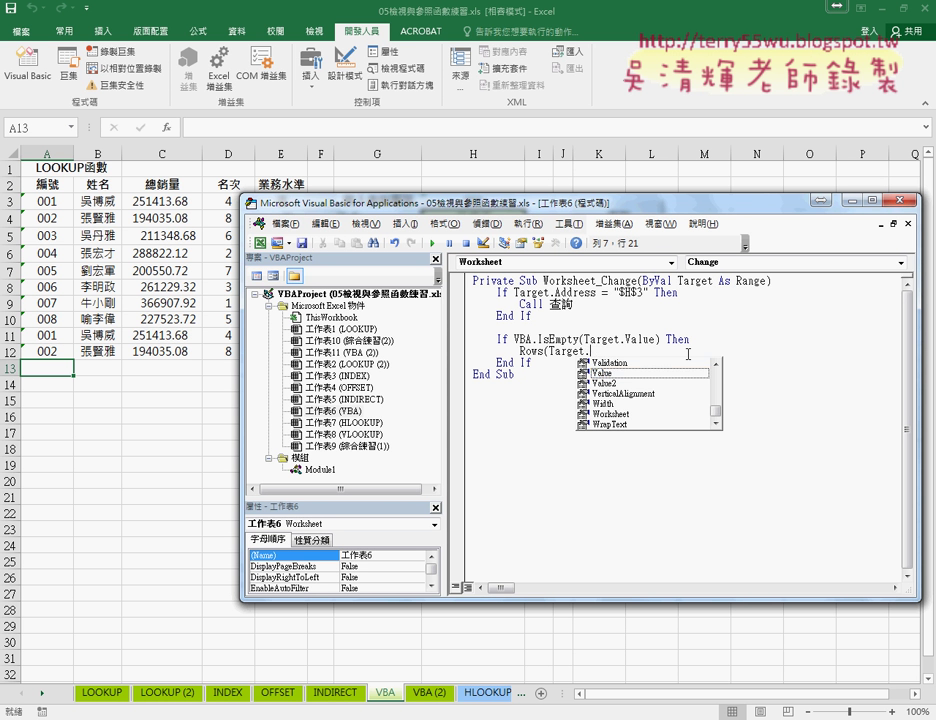
key("BackSpace")
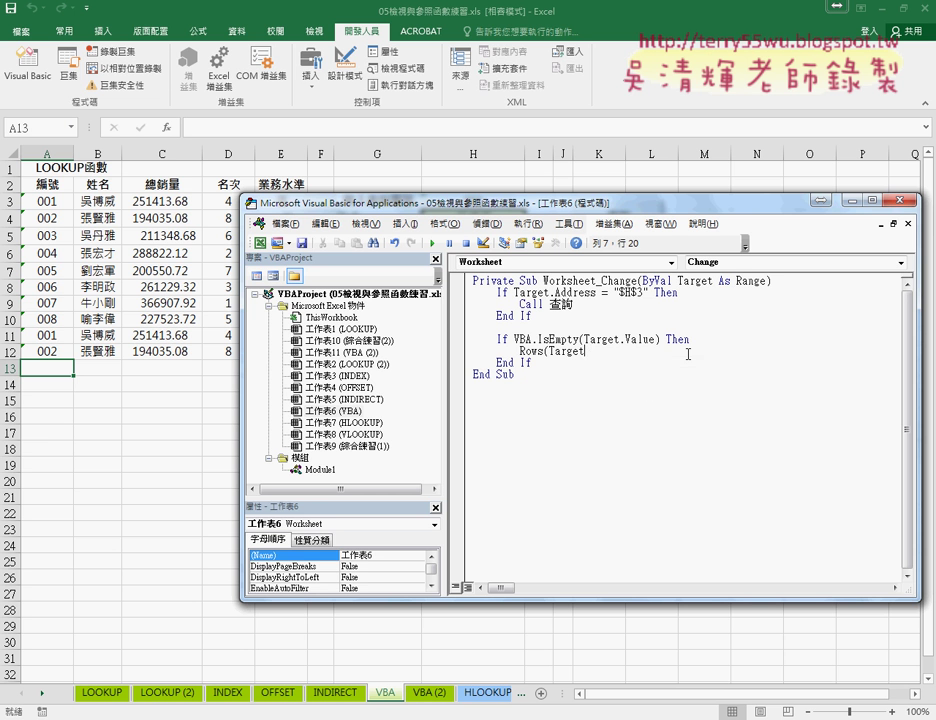
type(".r")
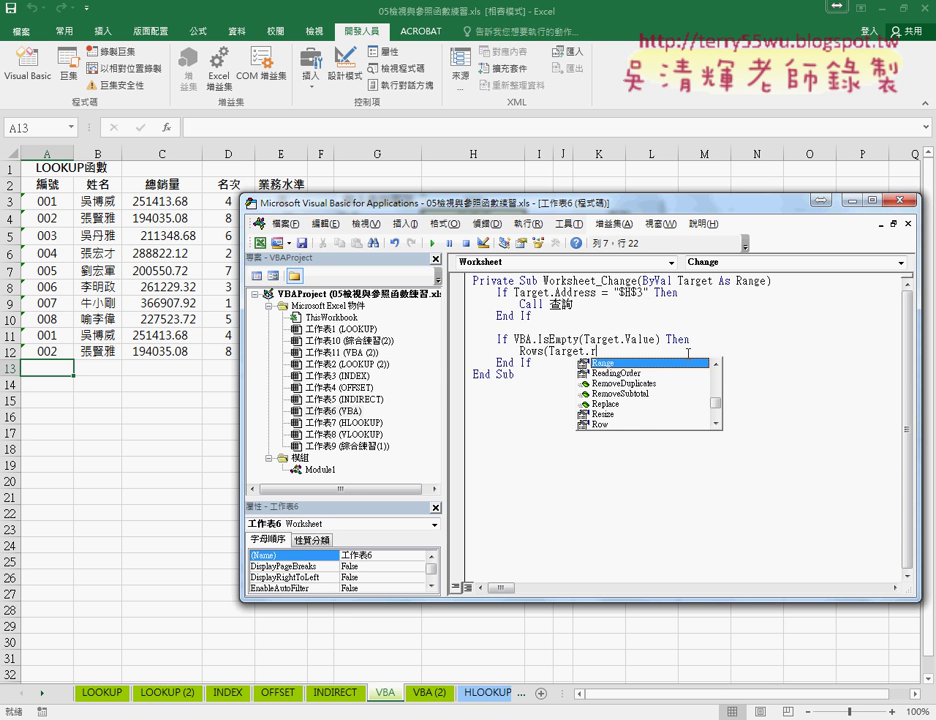
type("ow")
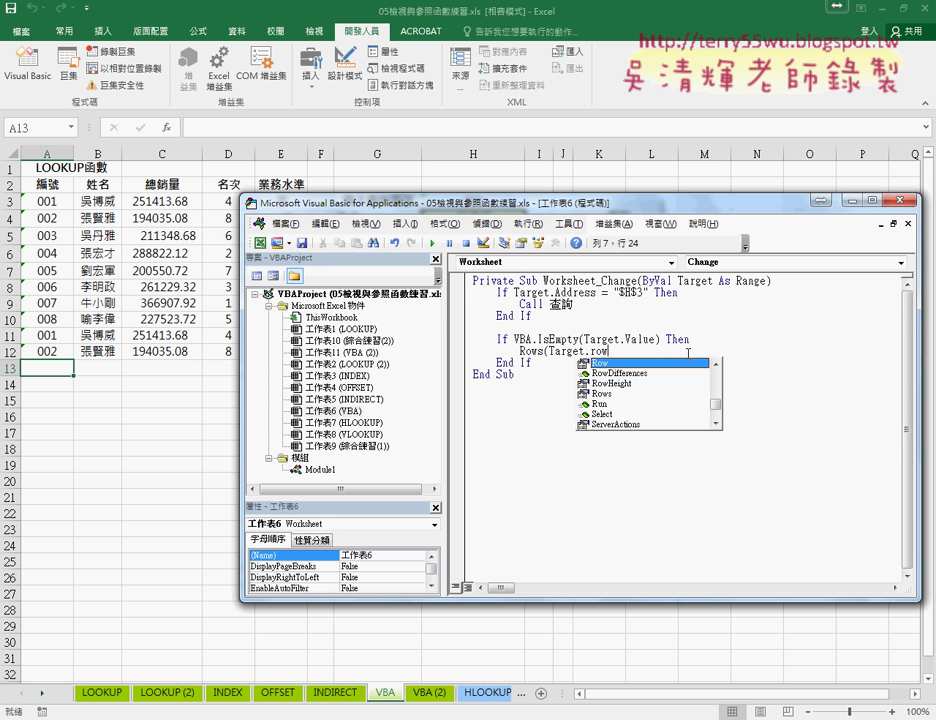
key("BackSpace")
key("BackSpace")
key("BackSpace")
key("BackSpace")
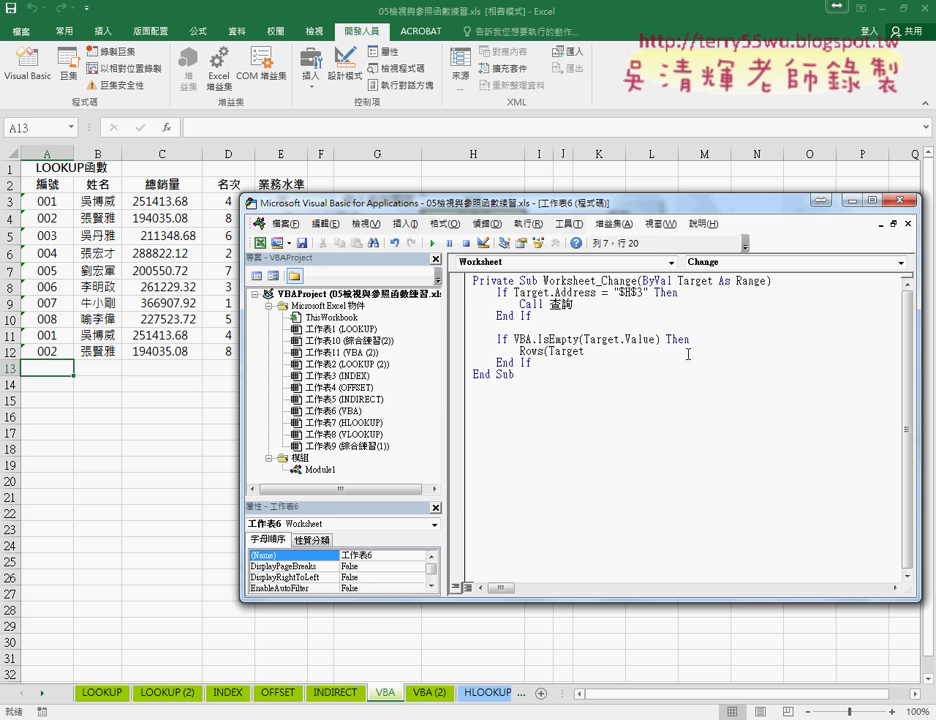
- Try the .se members, dismiss the list and retype the line as Rows(Target.Row).Delete
type(".se")
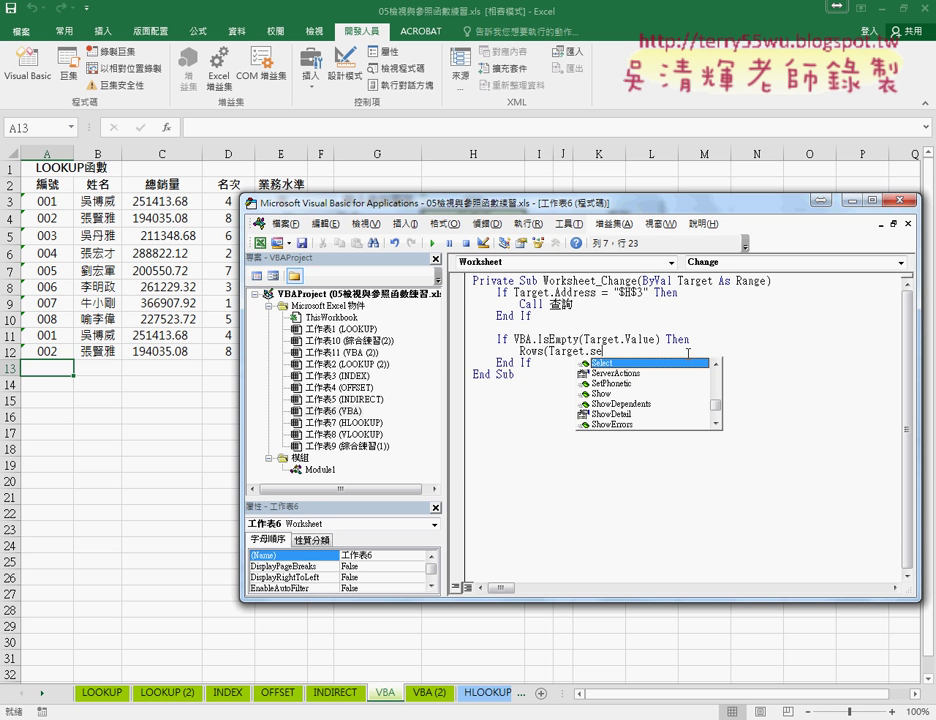
key("BackSpace")
key("BackSpace")
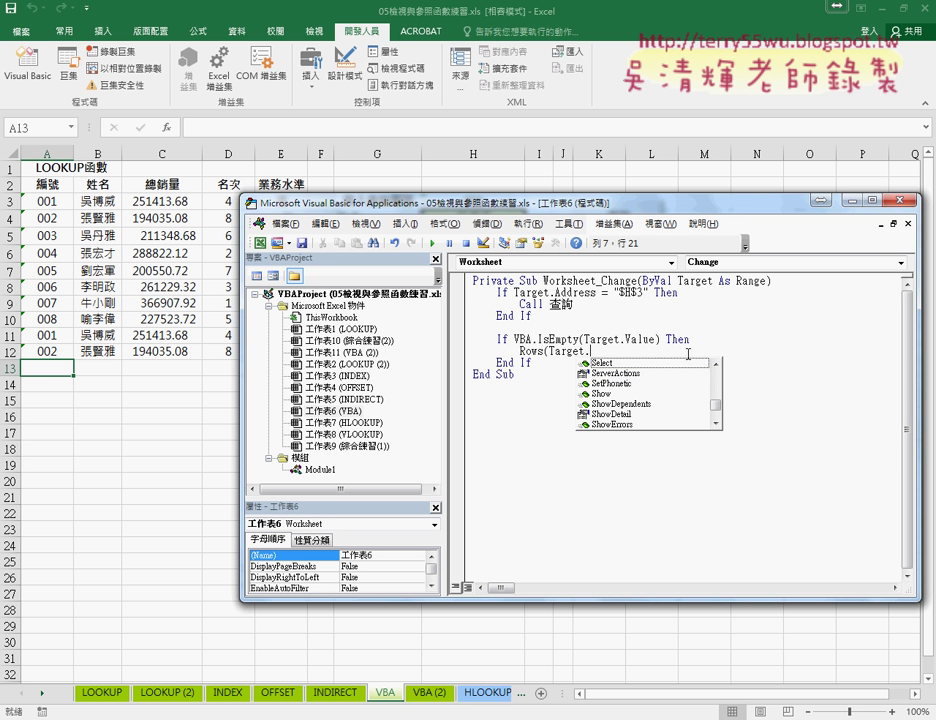
key("Escape")
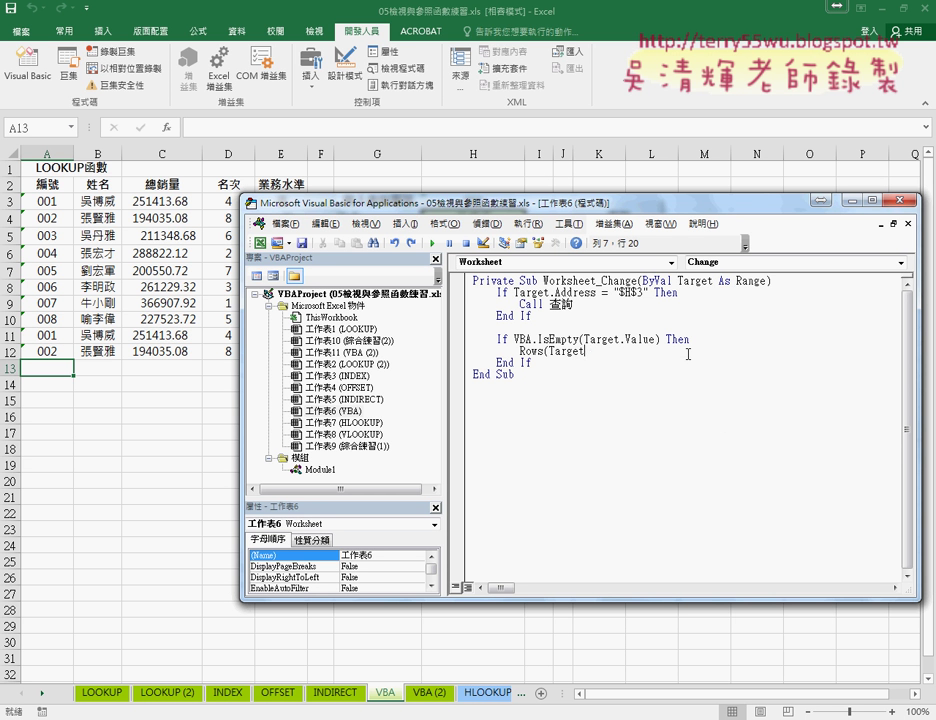
type("rget.Row).Delete")
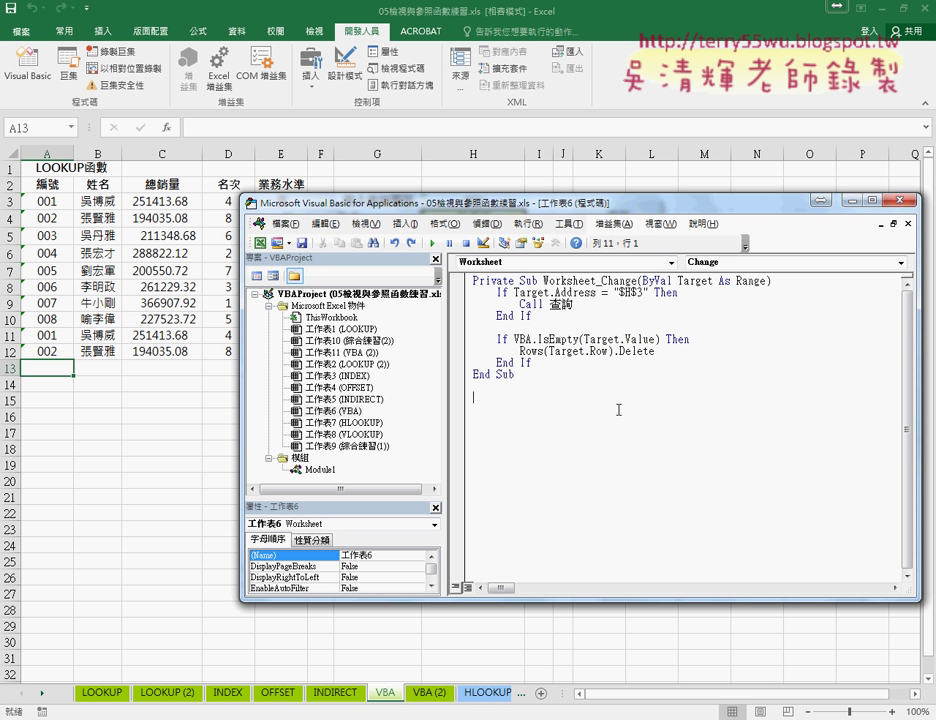
left_click_drag(520, 364, 462, 346)
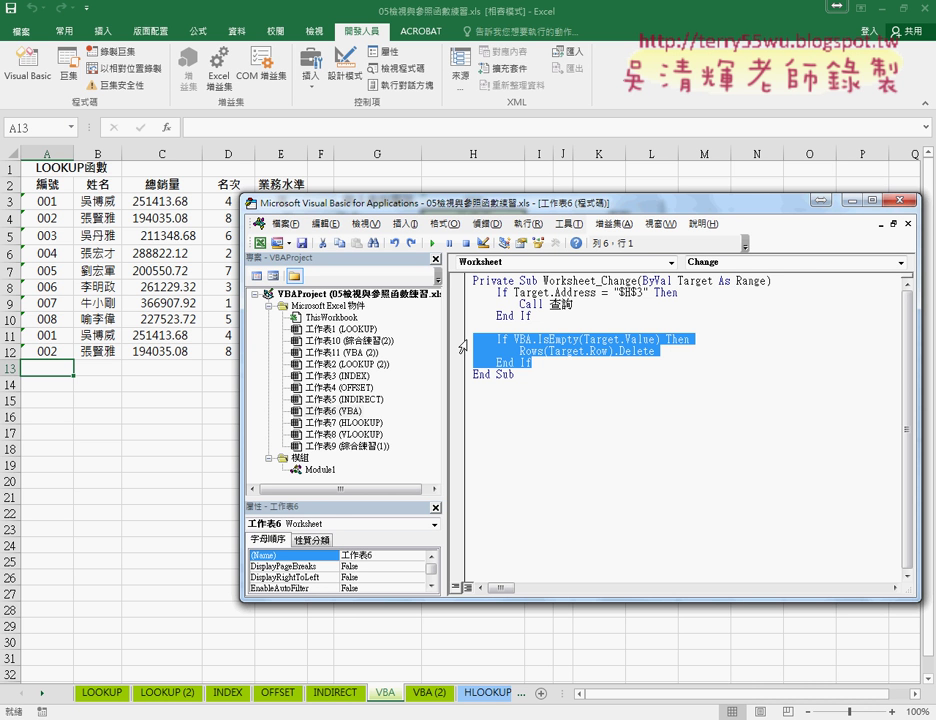